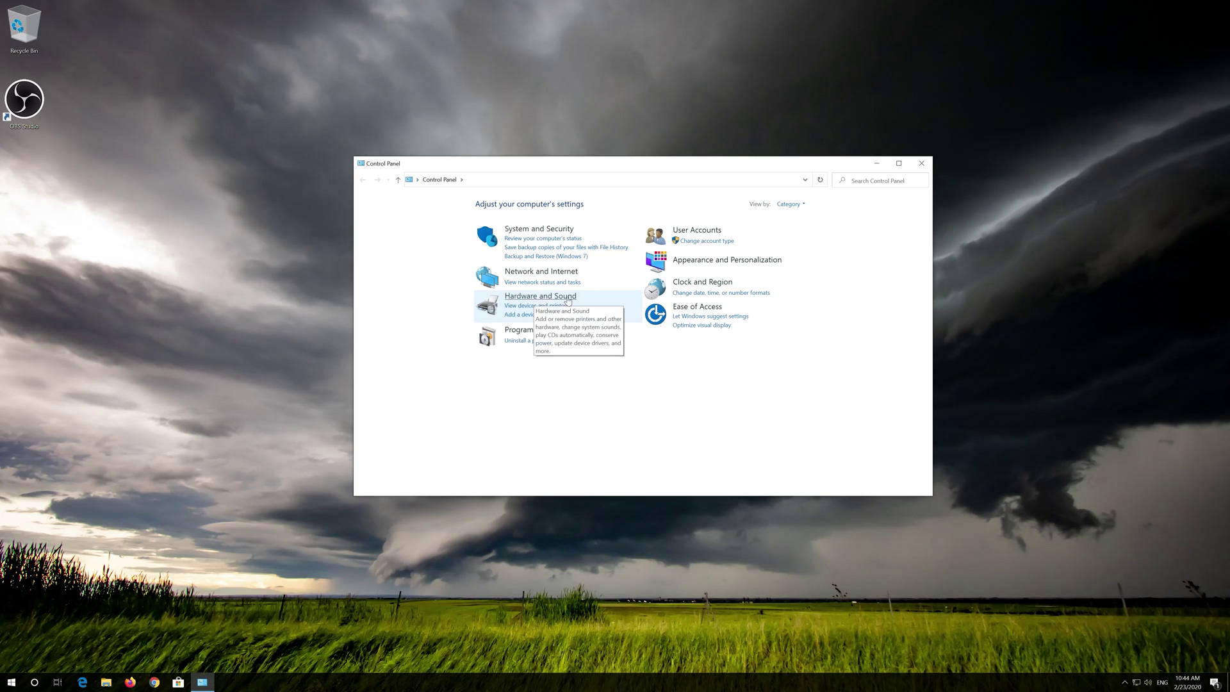
# - Open the Sound settings under Hardware and Sound and select the Microphone among the recording devices
pyautogui.click(519, 299)
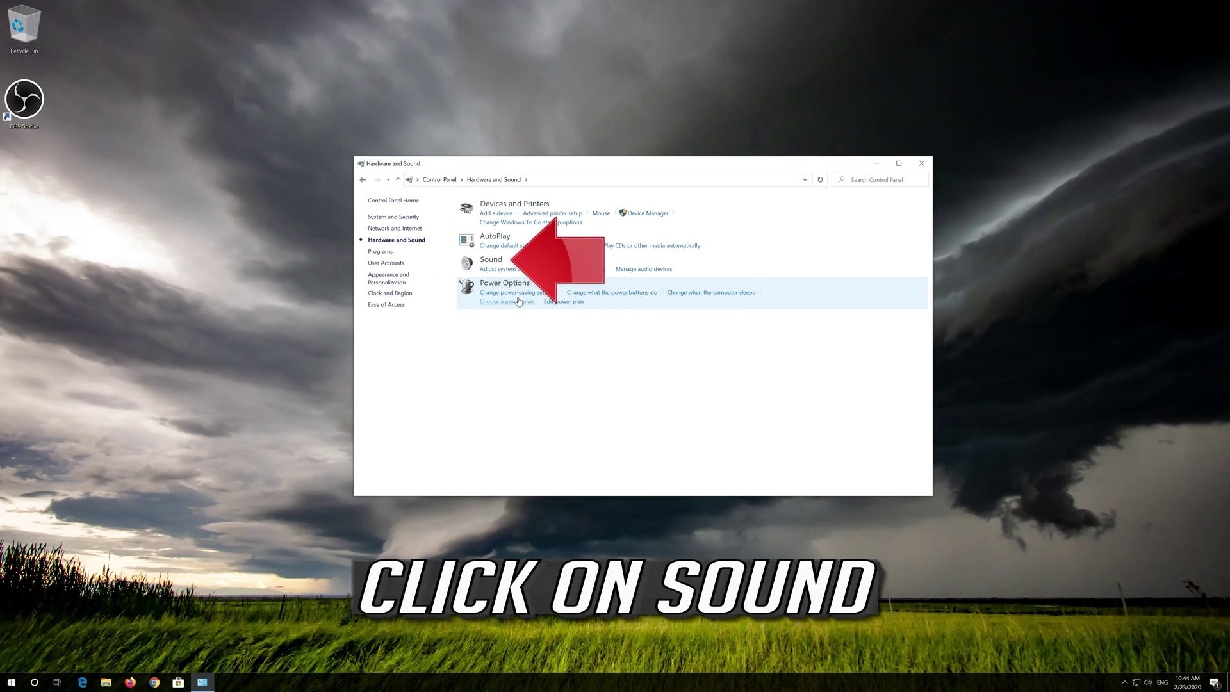
pyautogui.click(489, 263)
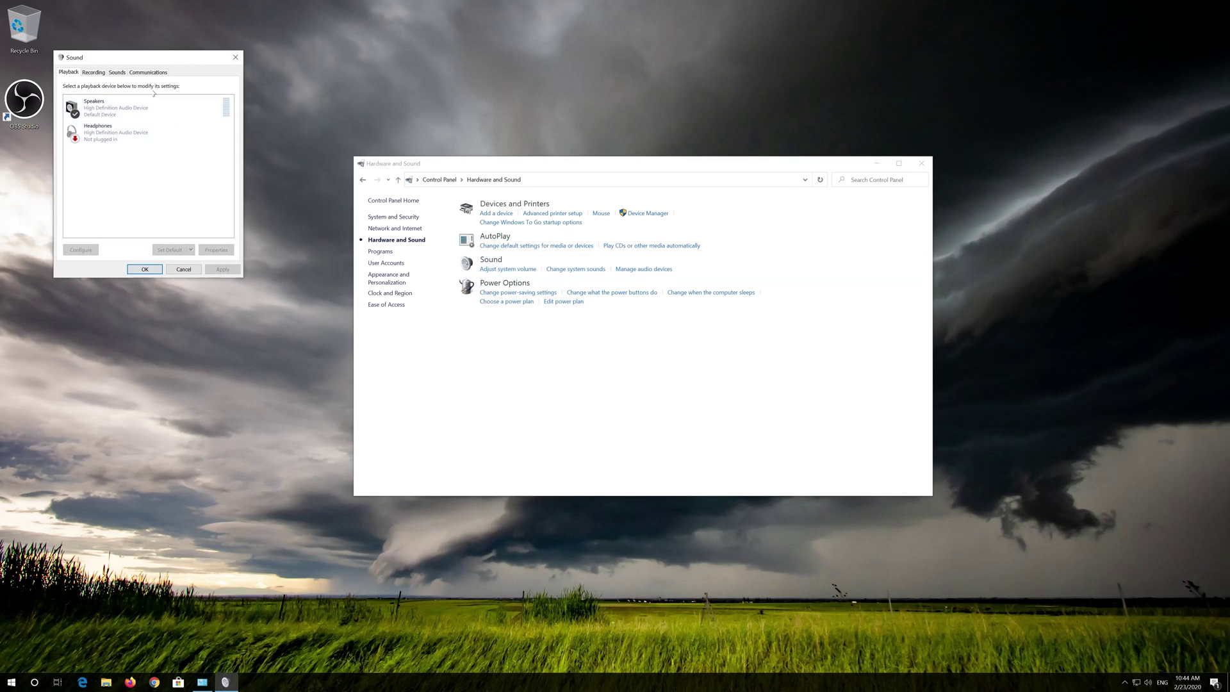
pyautogui.moveTo(139, 63); pyautogui.dragTo(564, 186)
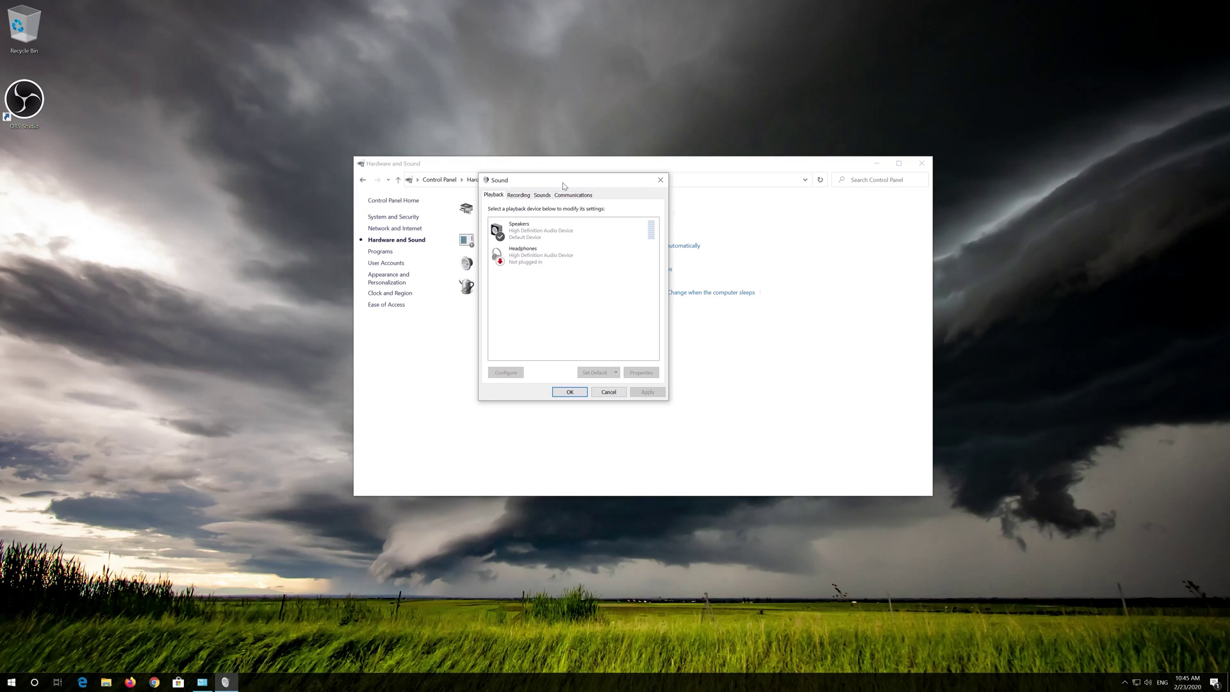
pyautogui.click(520, 195)
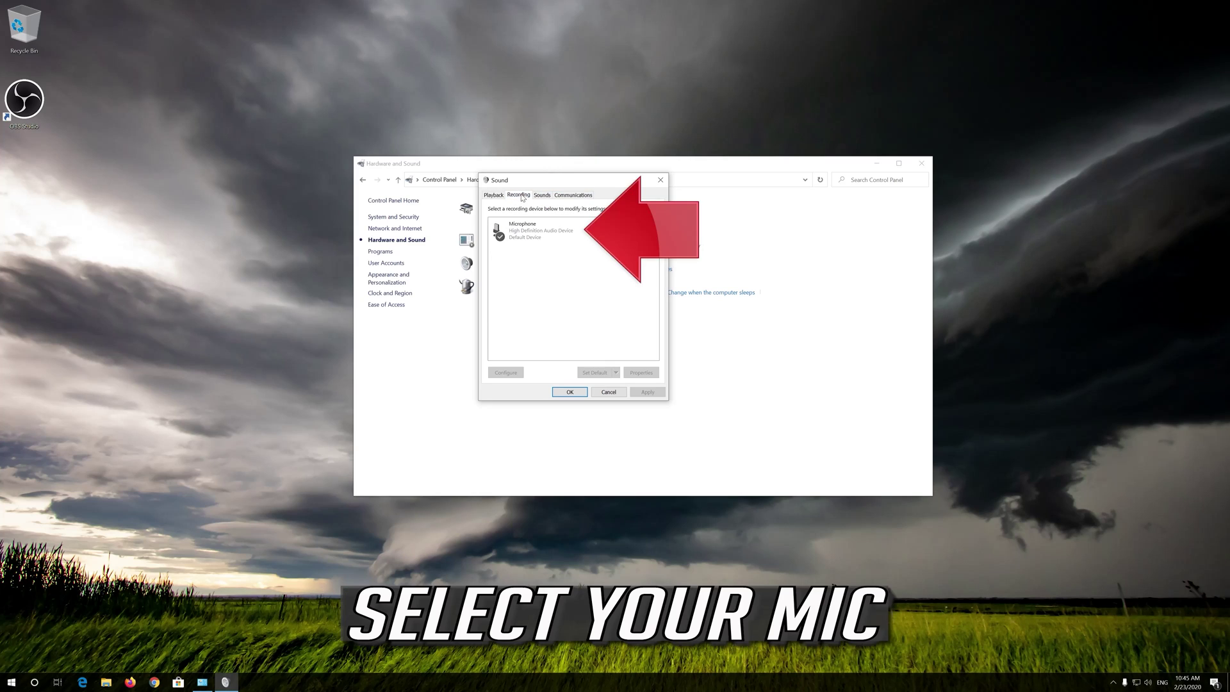
pyautogui.click(524, 229)
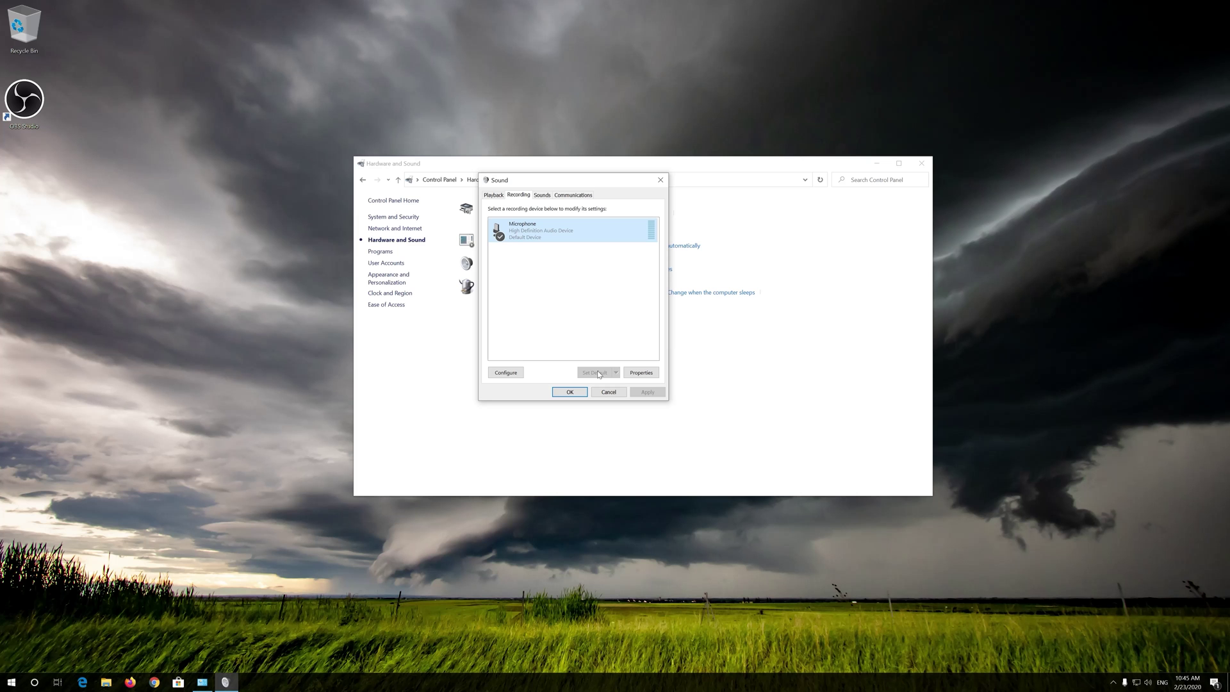
# - Set the Microphone's input level to 76 in its properties and accept the sound settings
pyautogui.rightClick(549, 236)
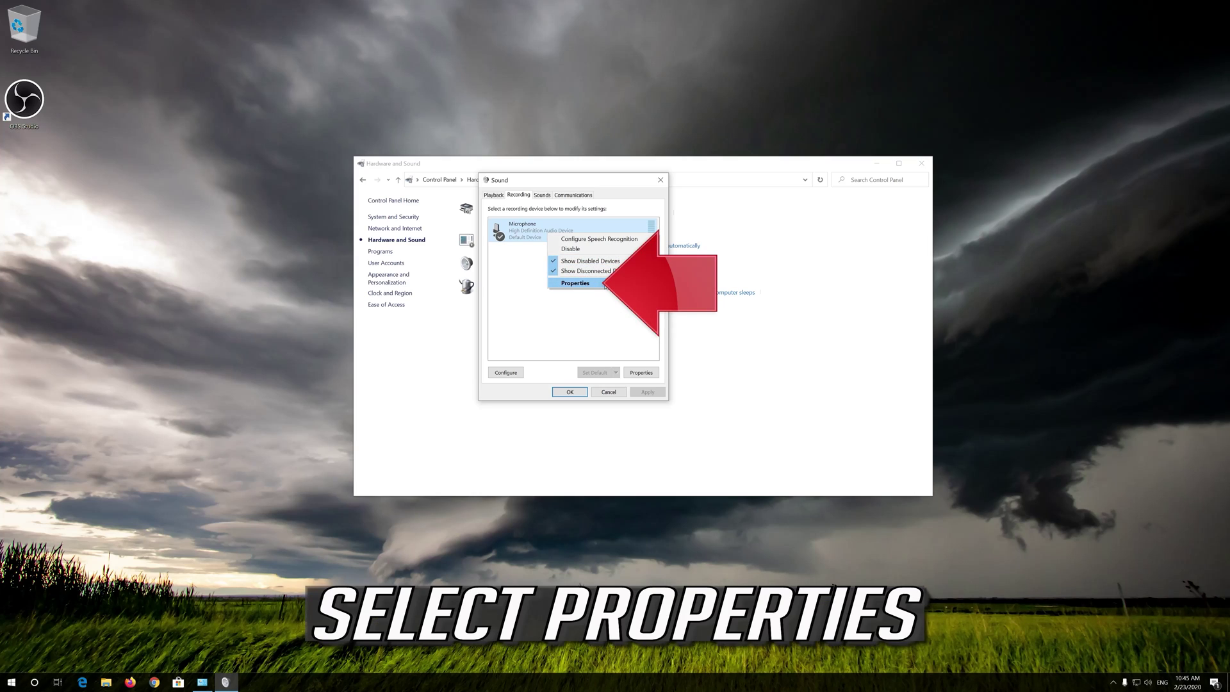
pyautogui.click(605, 285)
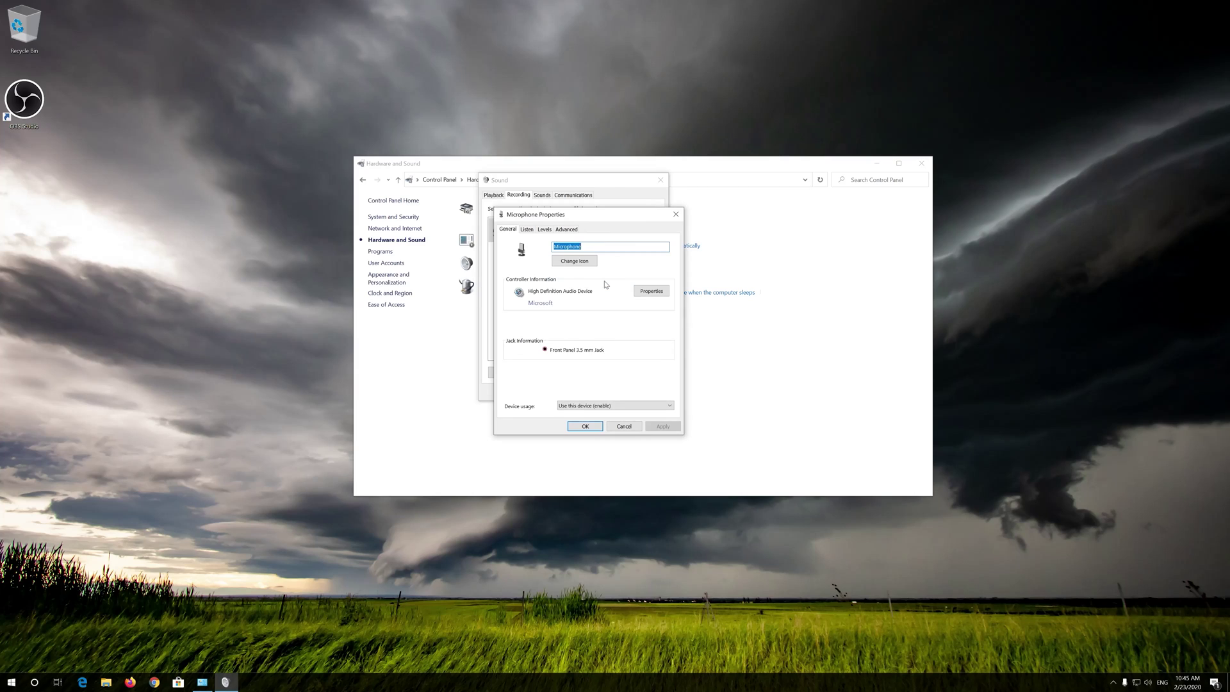
pyautogui.click(543, 230)
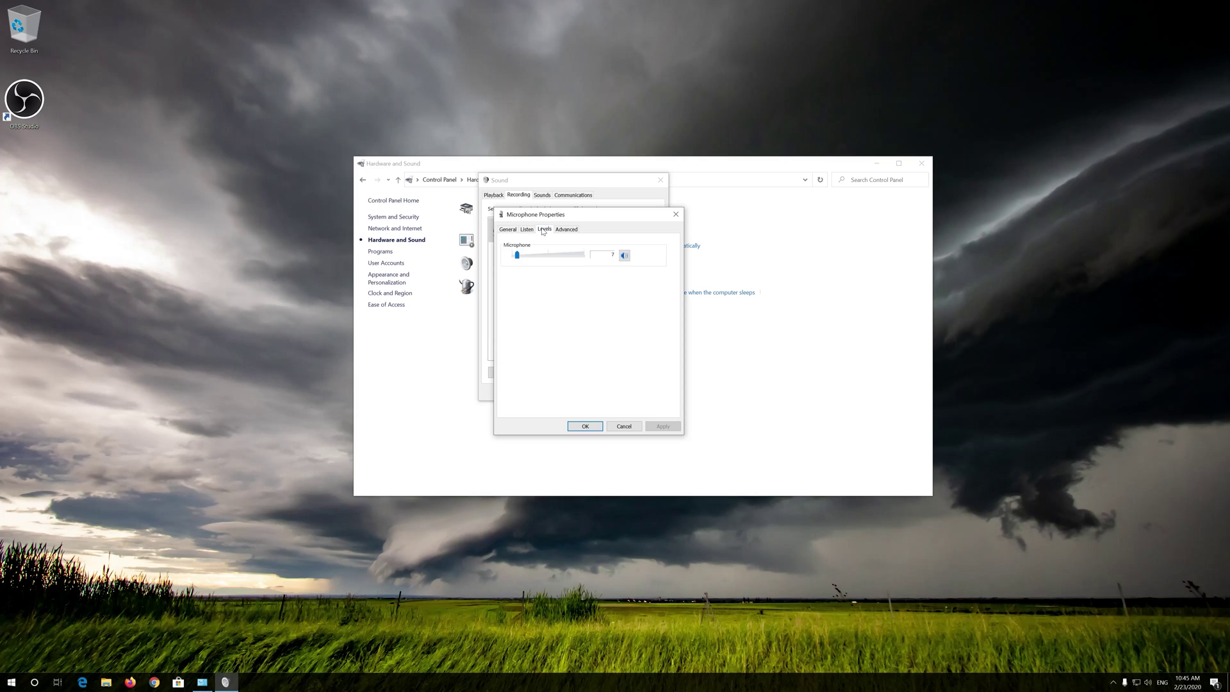
pyautogui.moveTo(518, 255); pyautogui.dragTo(569, 260)
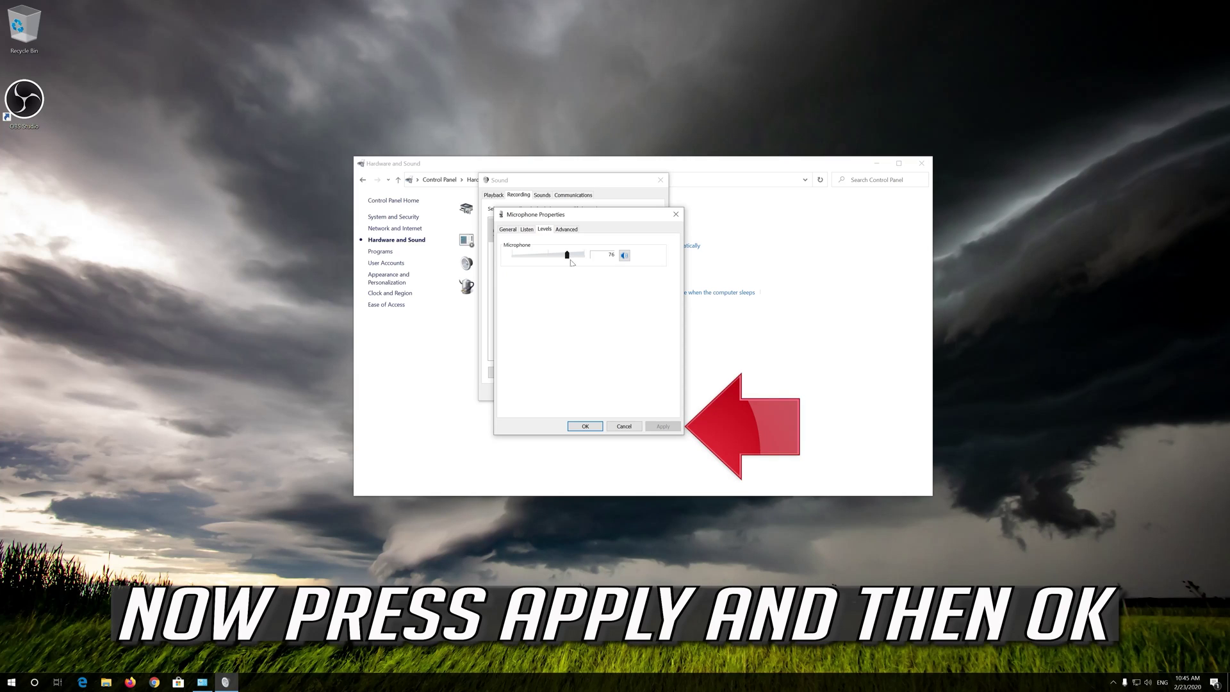
pyautogui.click(585, 426)
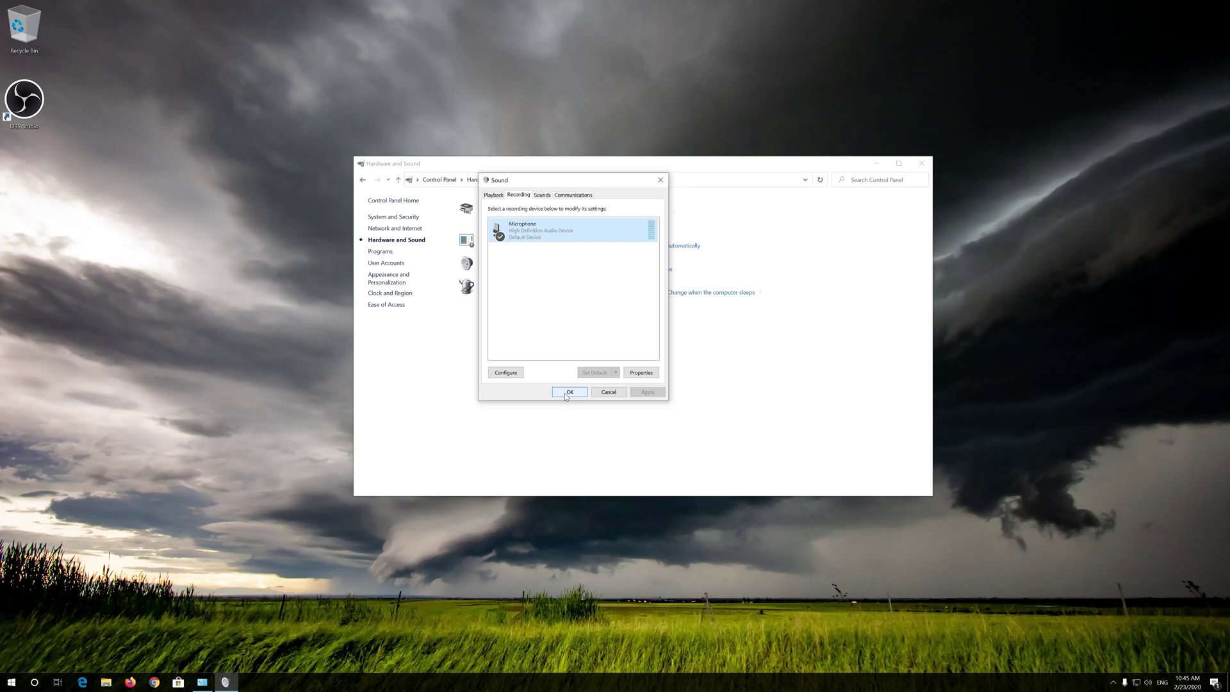
pyautogui.click(569, 392)
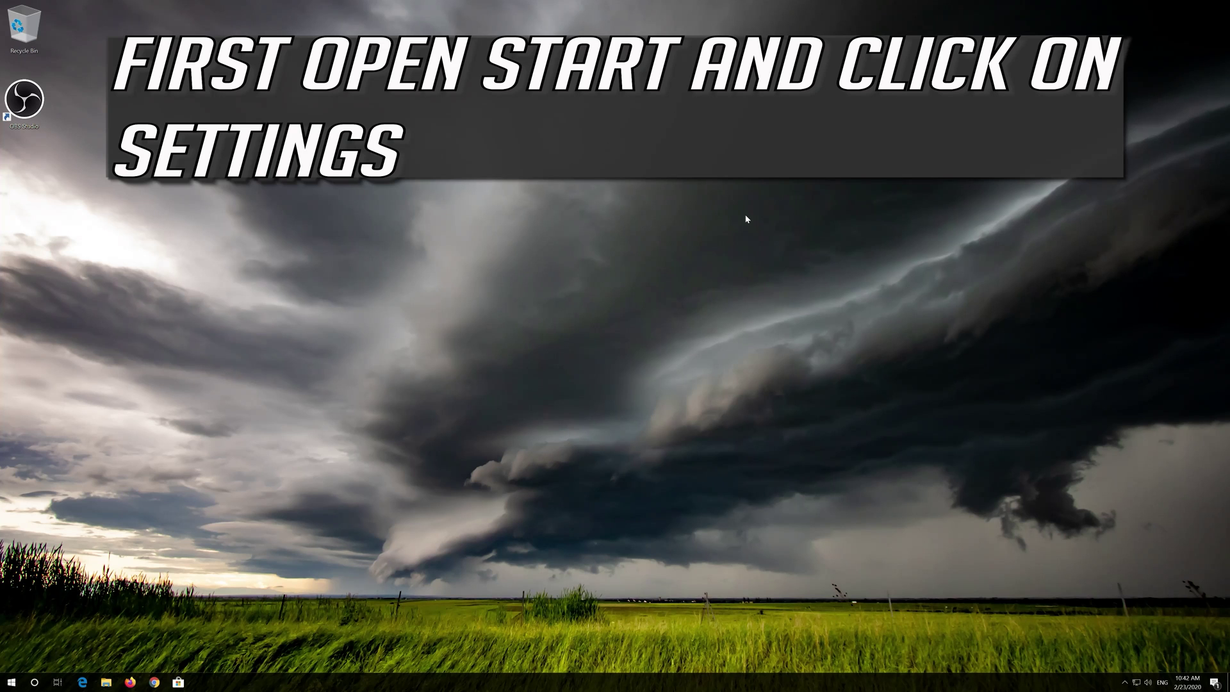
# - Open the Microphone privacy page in Windows Settings
pyautogui.press('super')
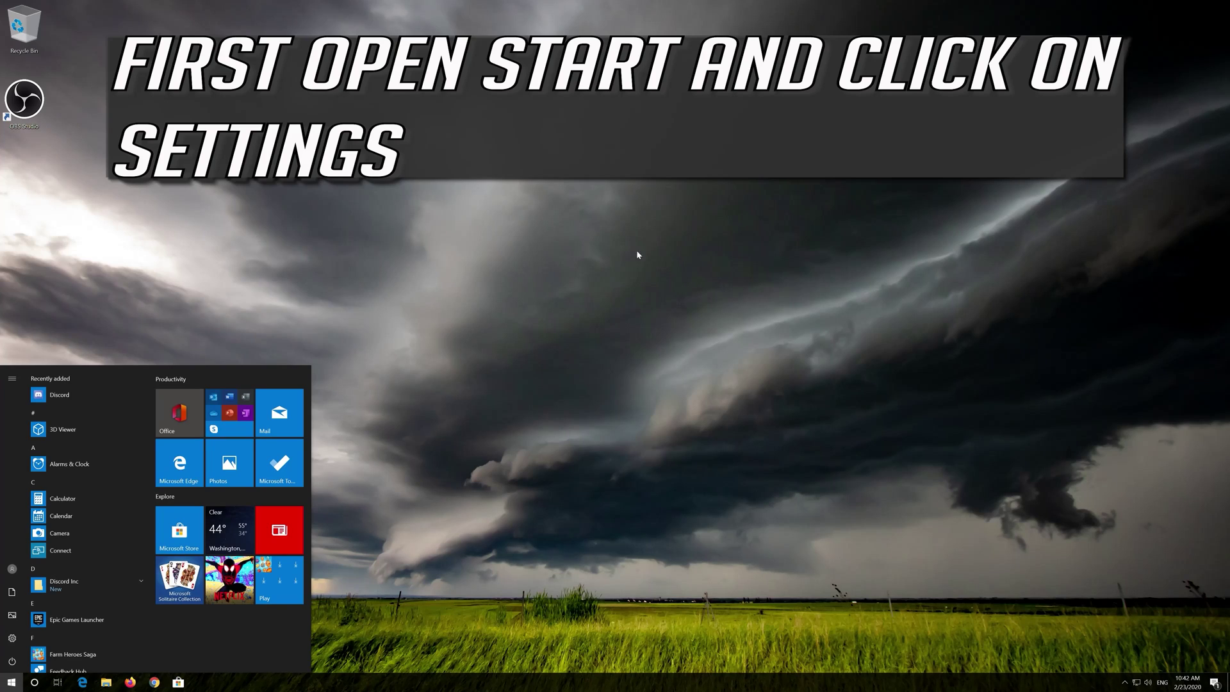
pyautogui.moveTo(14, 642)
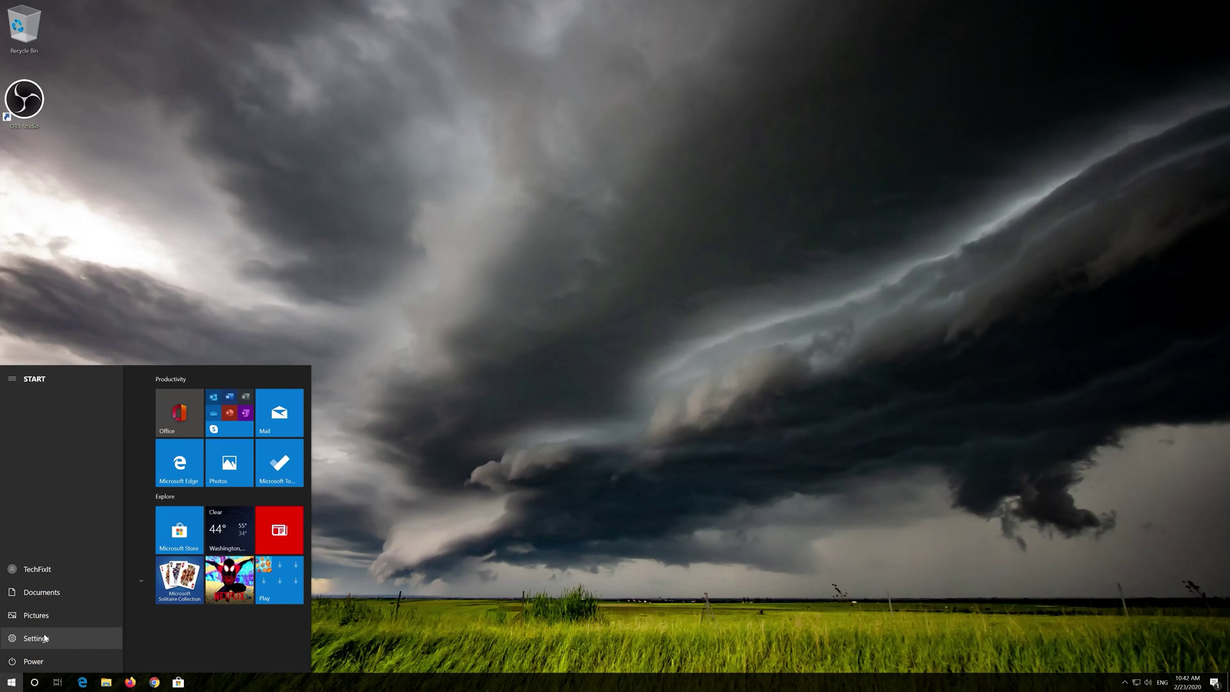
pyautogui.click(35, 638)
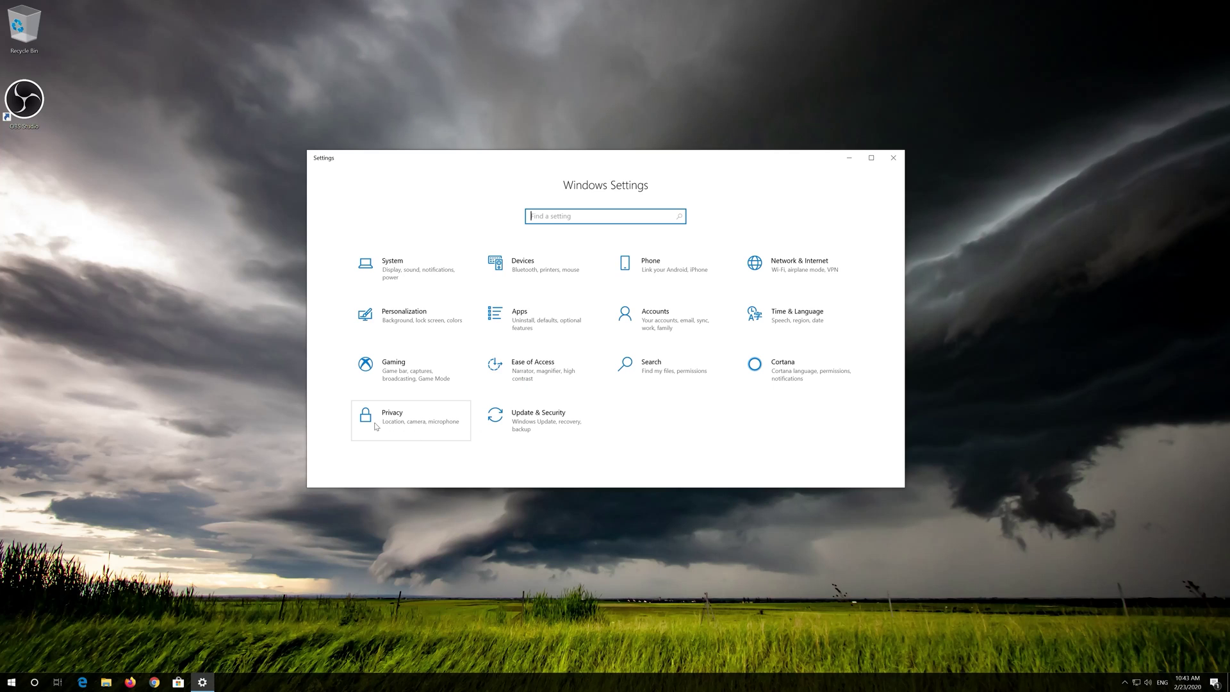
pyautogui.click(405, 422)
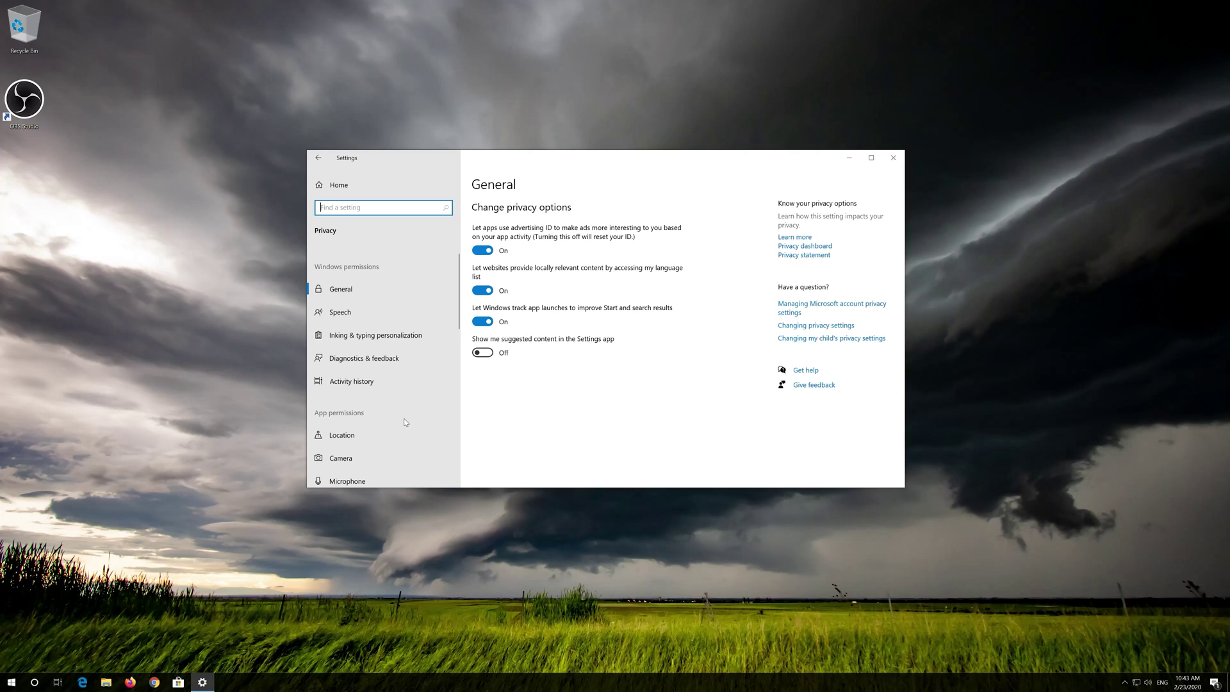
pyautogui.scroll(-2, 404, 421)
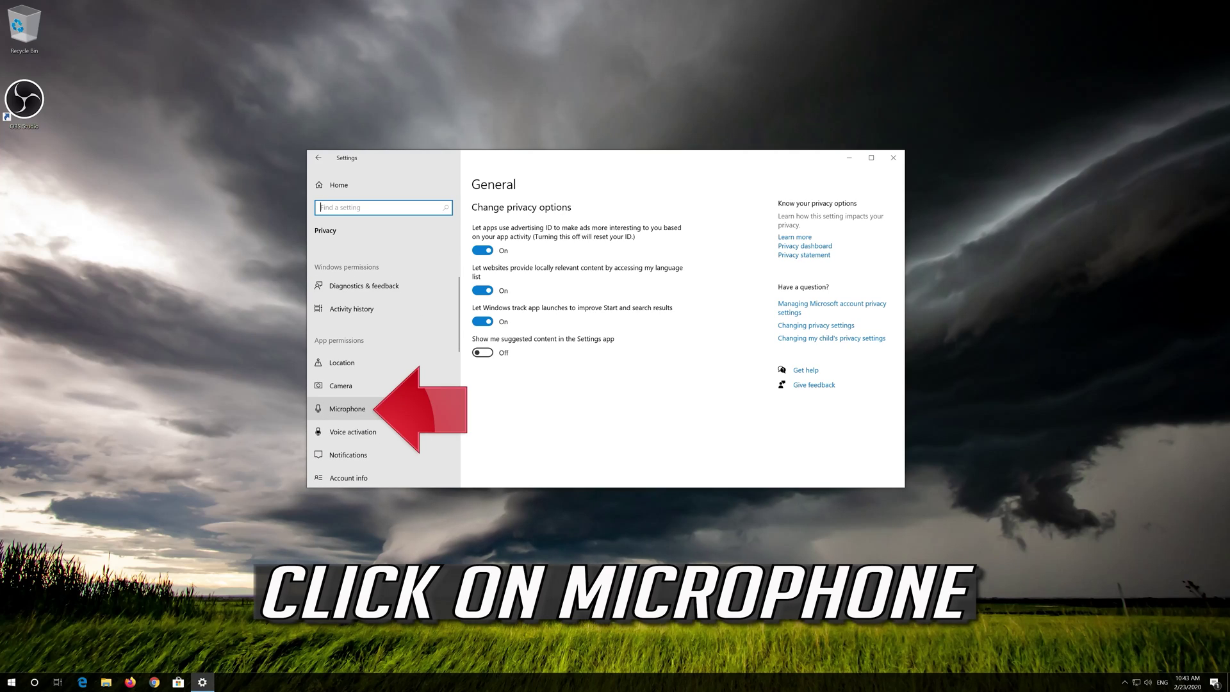
pyautogui.click(340, 412)
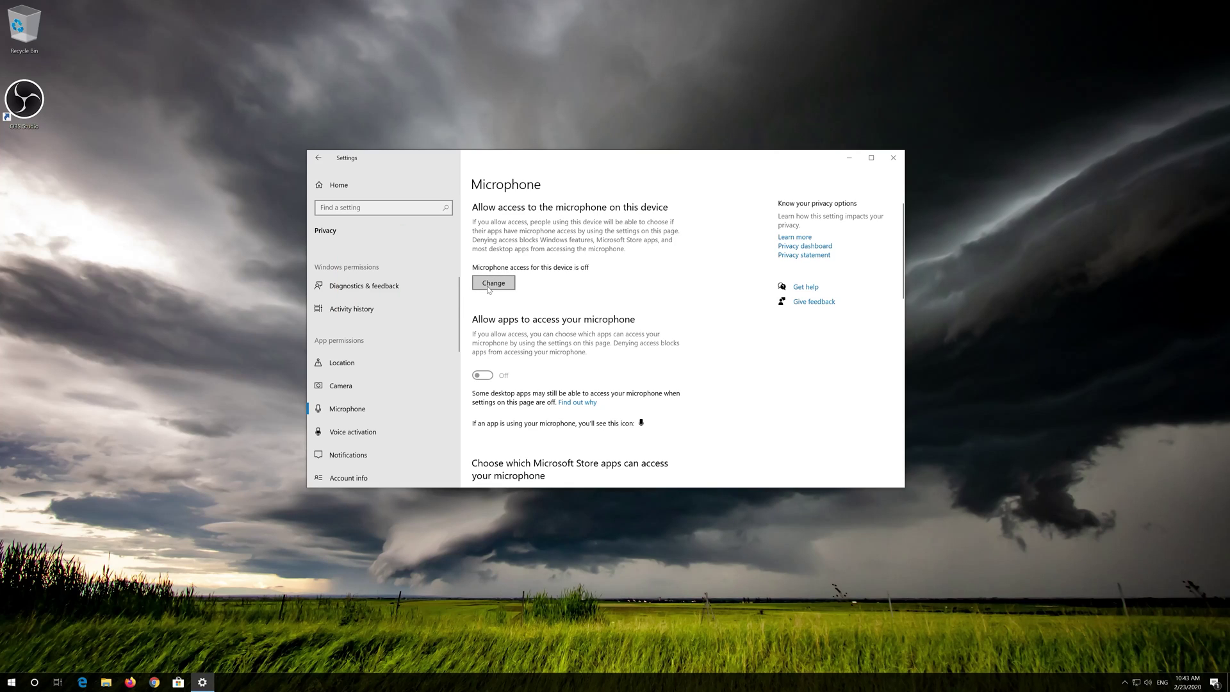
# - Turn on microphone access for this device and allow apps to access the microphone
pyautogui.click(490, 286)
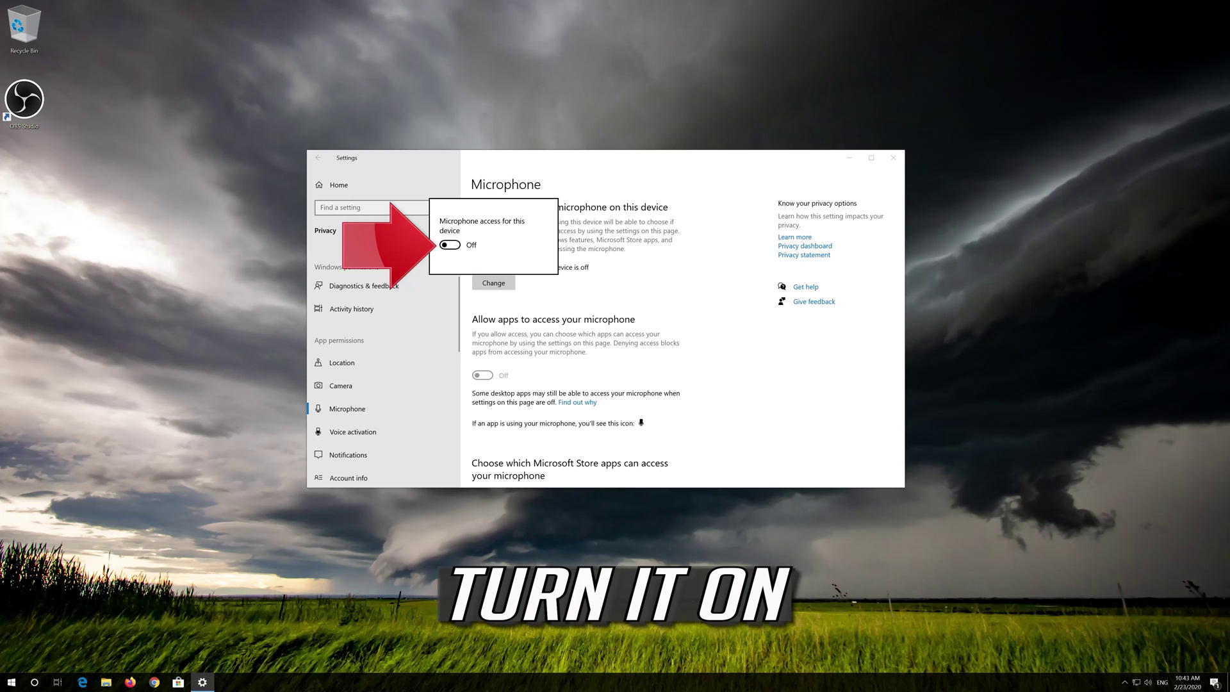
pyautogui.click(450, 246)
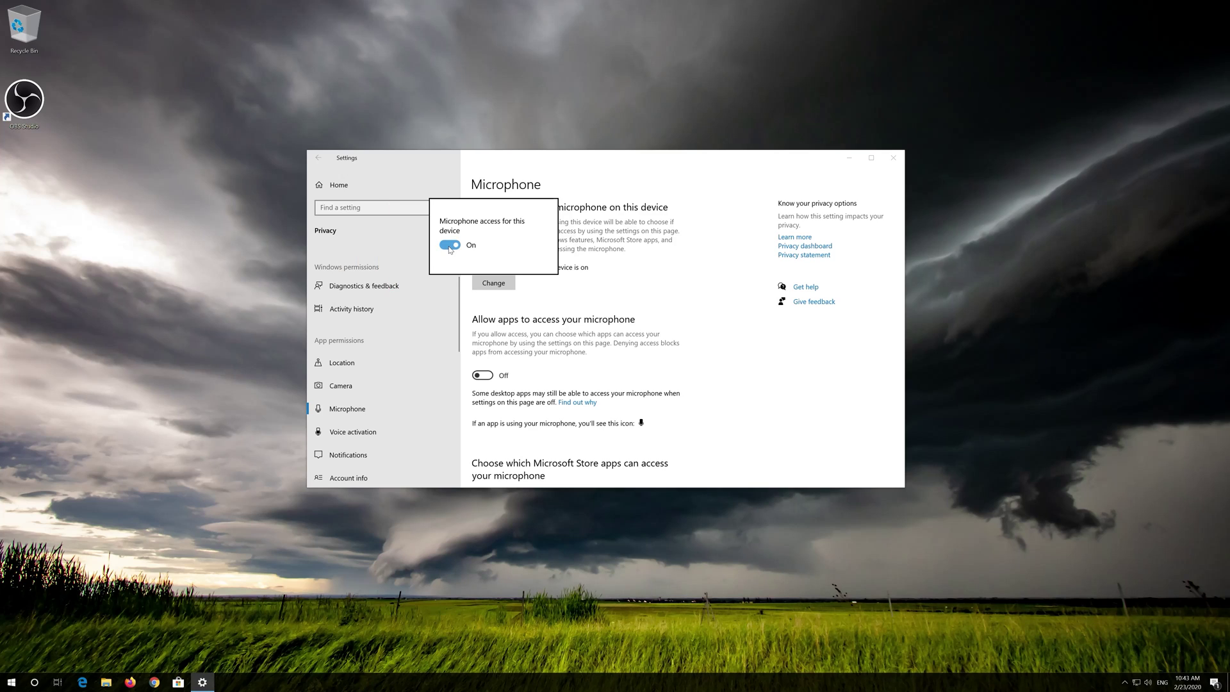
pyautogui.click(537, 323)
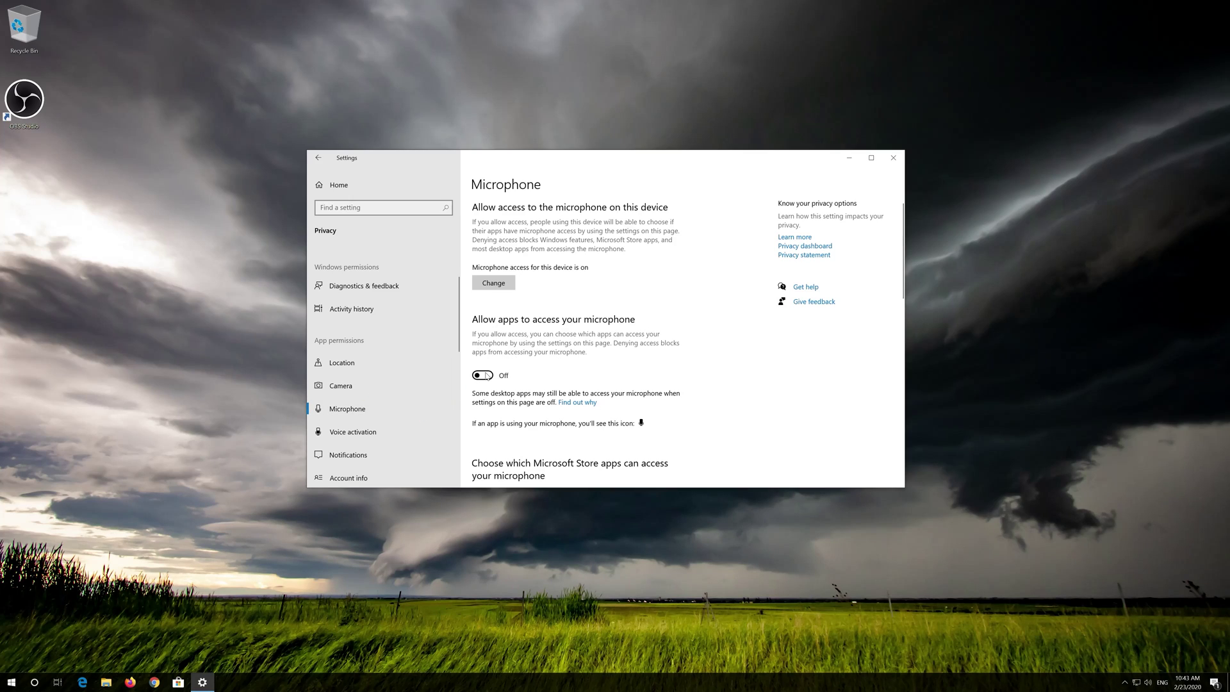
pyautogui.click(487, 376)
# - Allow Skype and Voice Recorder to access the microphone among the Microsoft Store apps
pyautogui.scroll(-2, 582, 345)
pyautogui.scroll(-3, 582, 345)
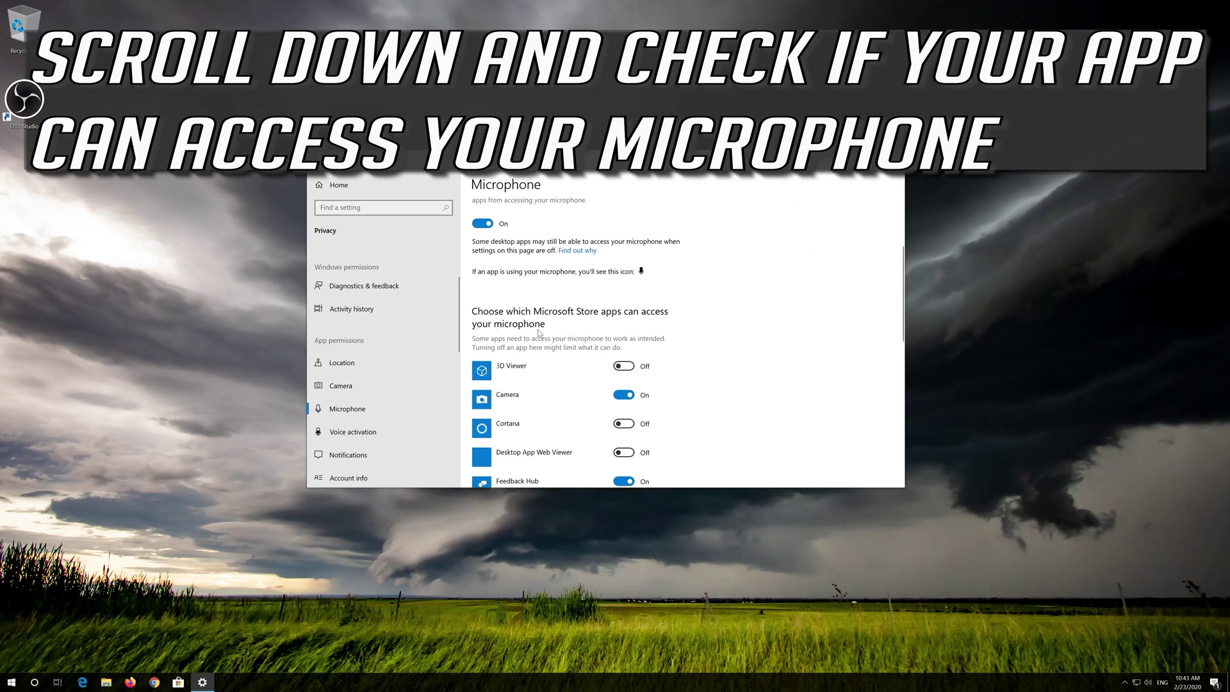
pyautogui.scroll(-1, 587, 357)
pyautogui.scroll(-5, 587, 357)
pyautogui.scroll(-3, 561, 310)
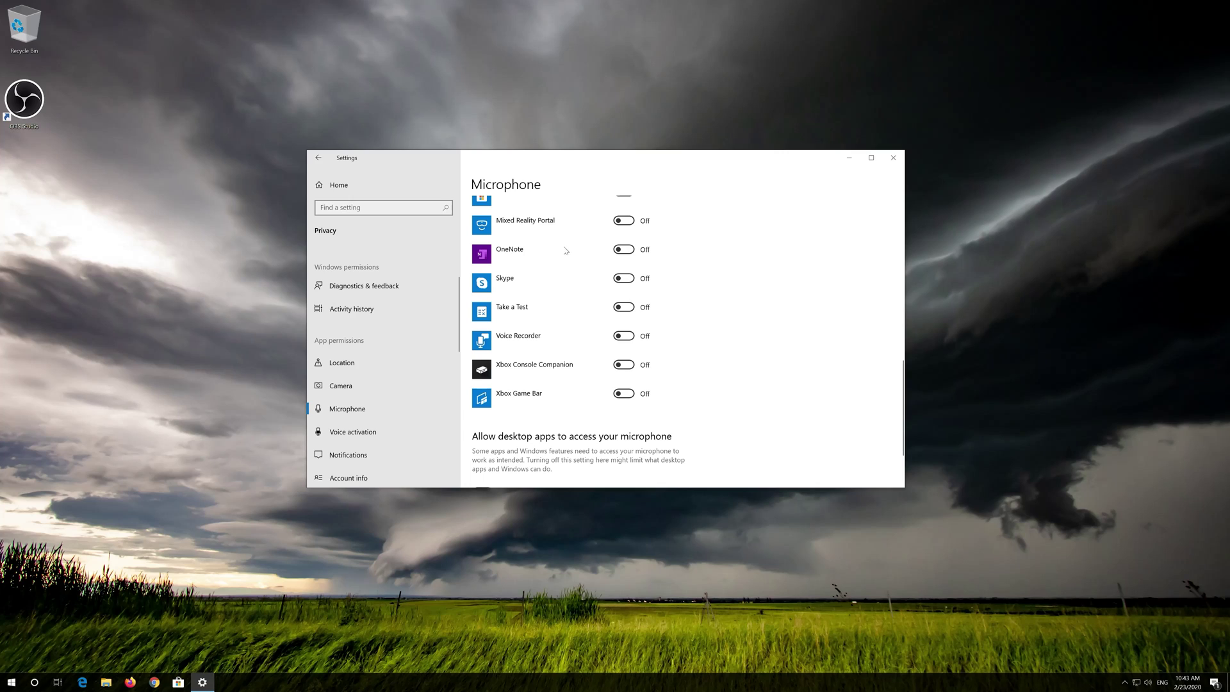
pyautogui.click(625, 280)
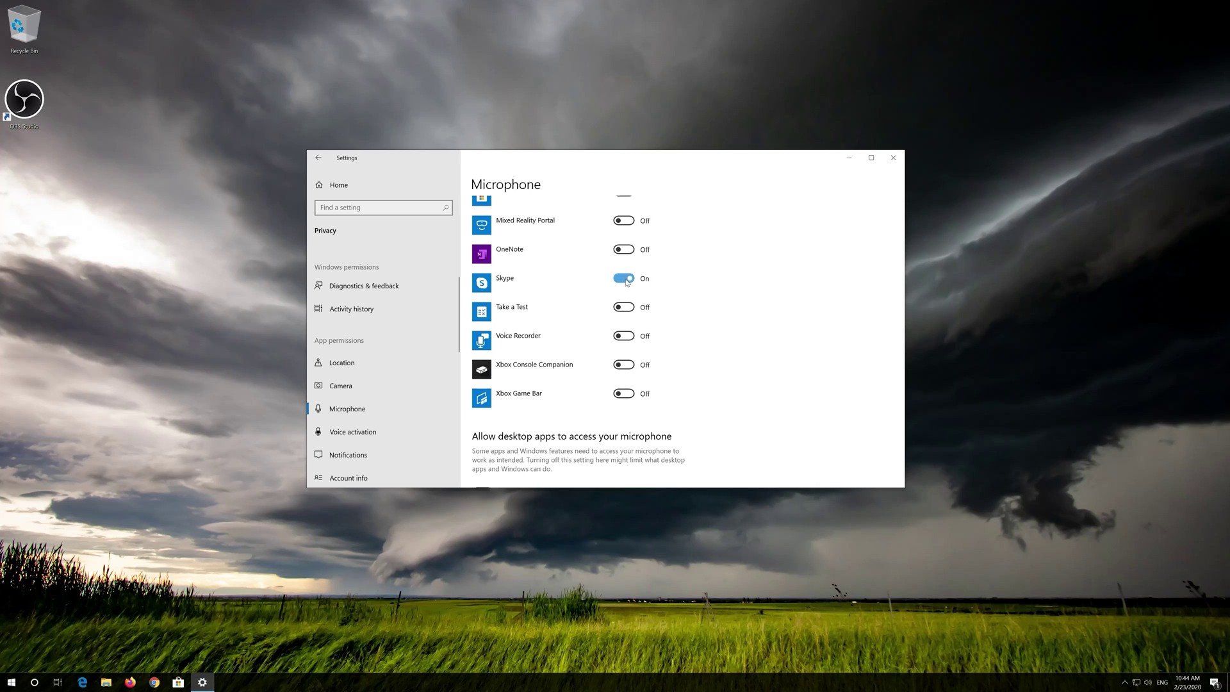
pyautogui.click(631, 337)
# - Allow desktop apps to access the microphone
pyautogui.scroll(-3, 670, 336)
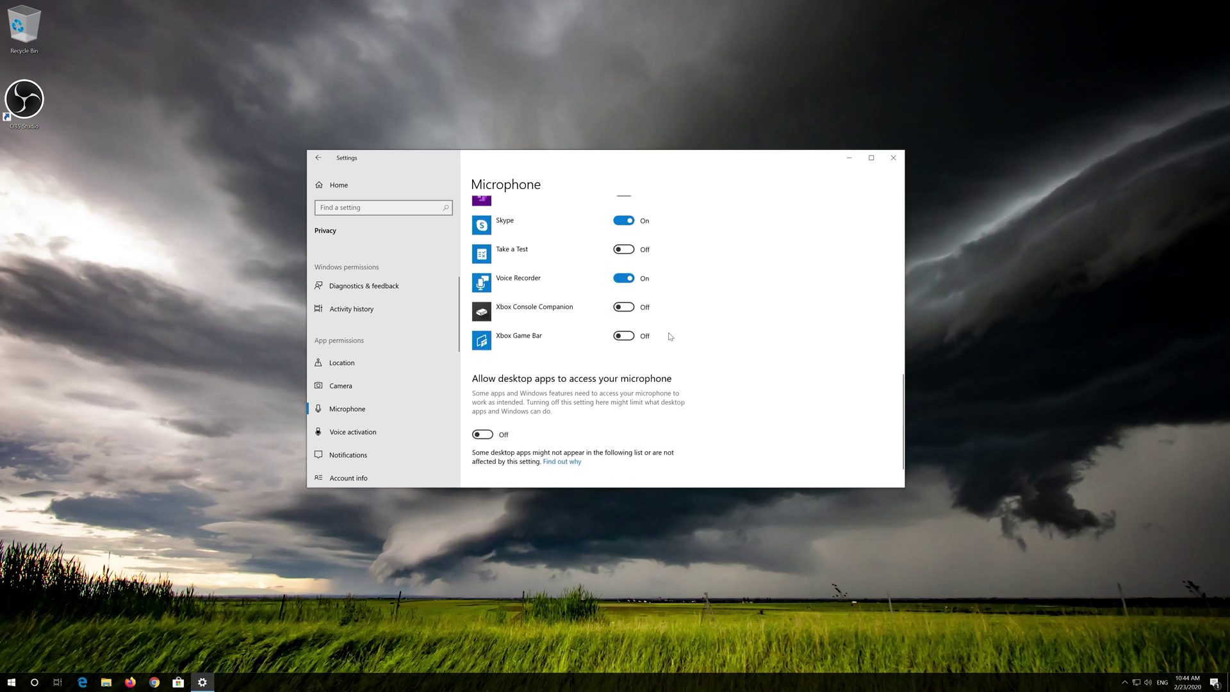
pyautogui.scroll(2, 466, 408)
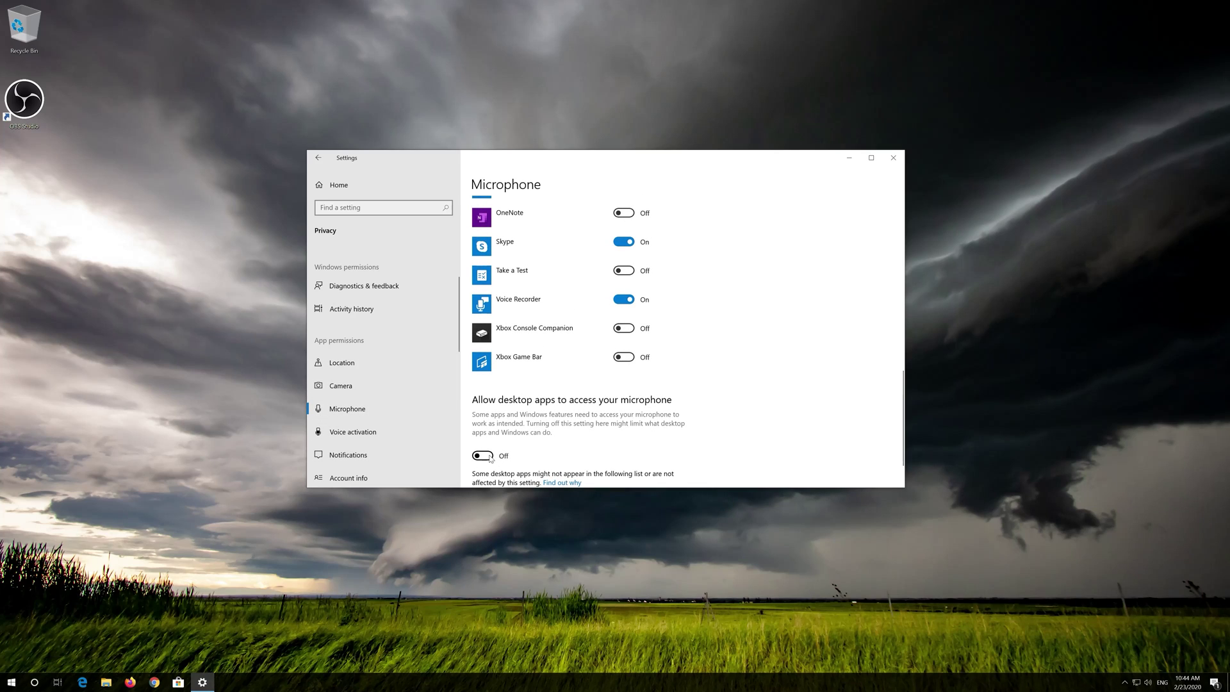
pyautogui.click(490, 457)
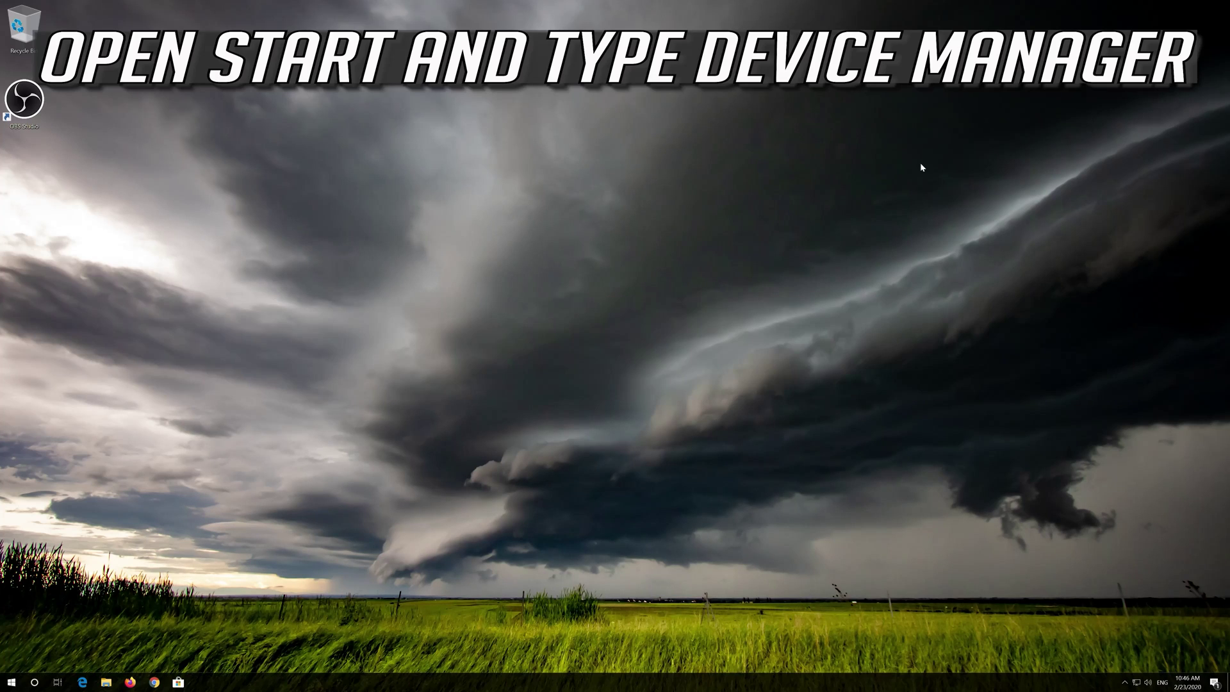
# - Search for "device manager", open Device Manager and move its window to the middle of the desktop
pyautogui.press('super')
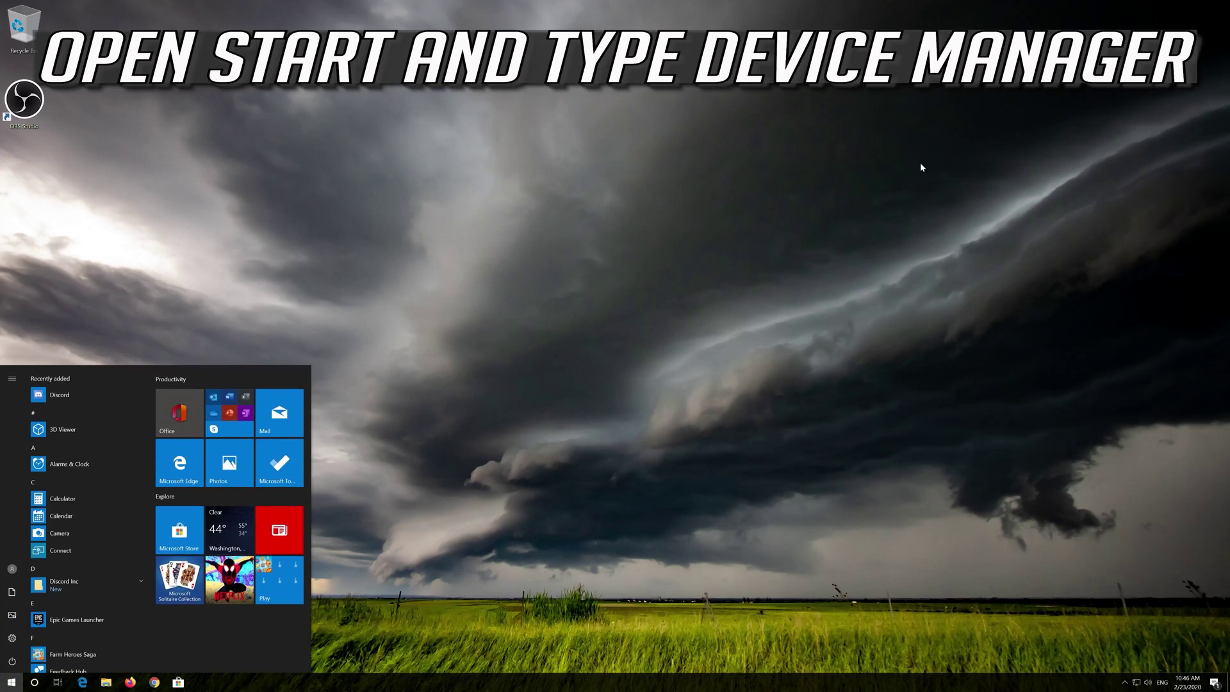
pyautogui.write('device manager')
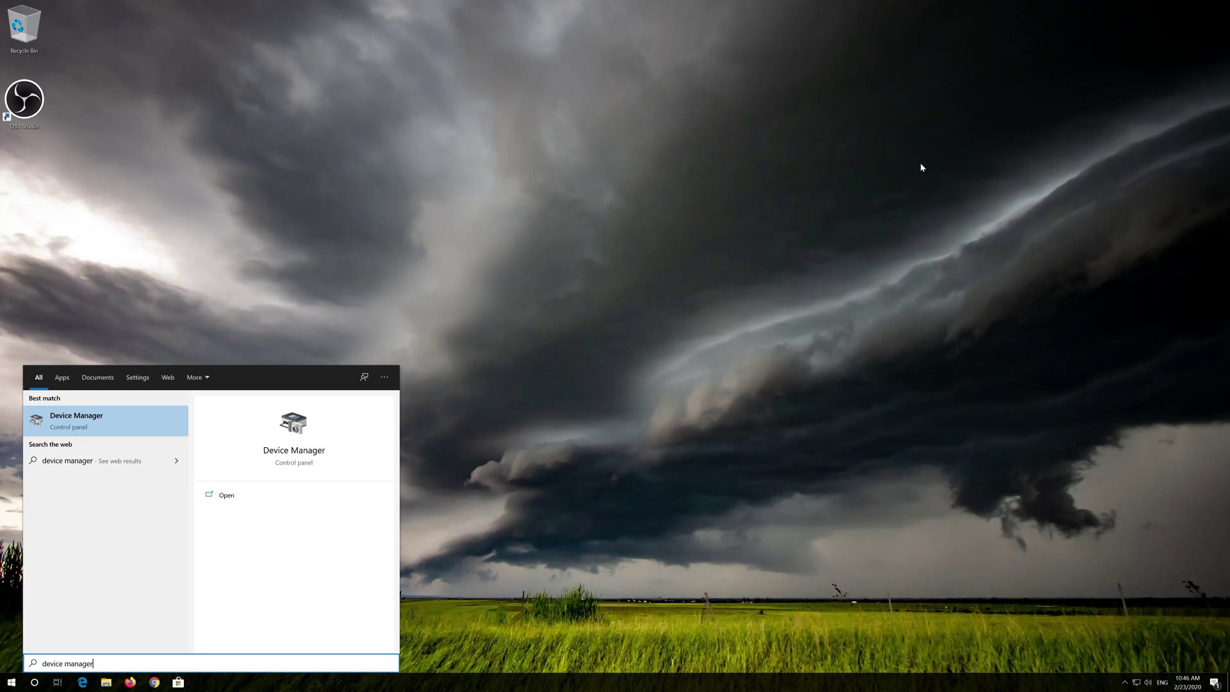
pyautogui.click(93, 420)
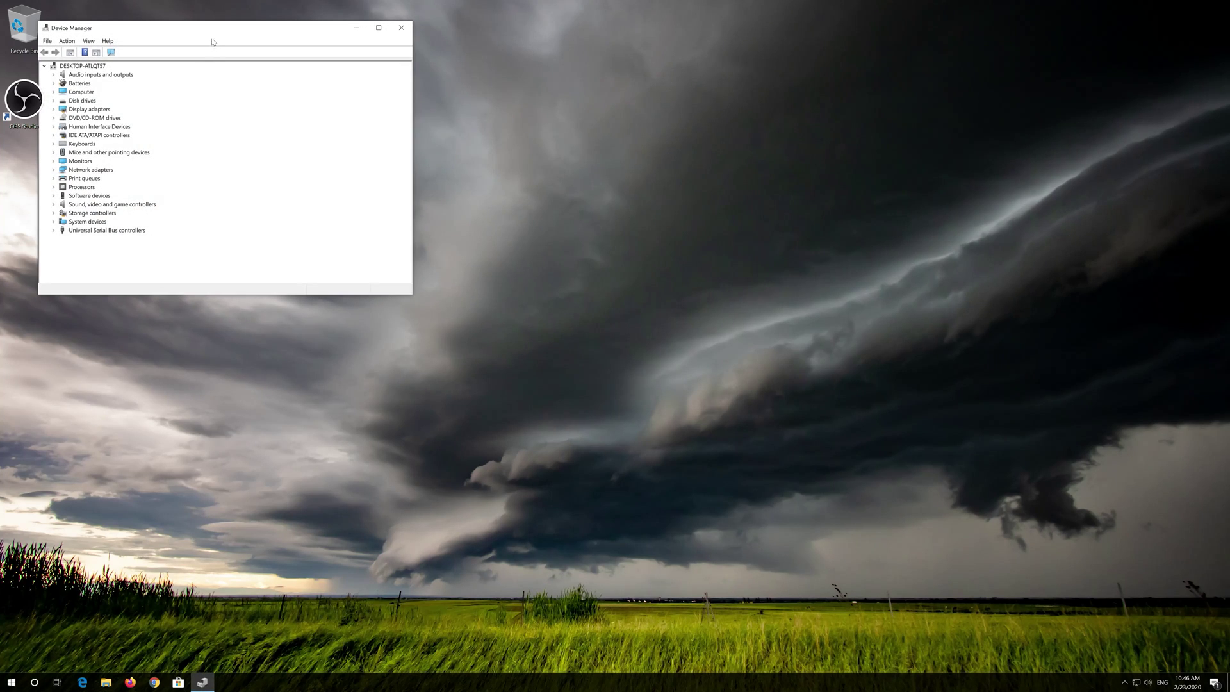
pyautogui.moveTo(212, 34); pyautogui.dragTo(579, 185)
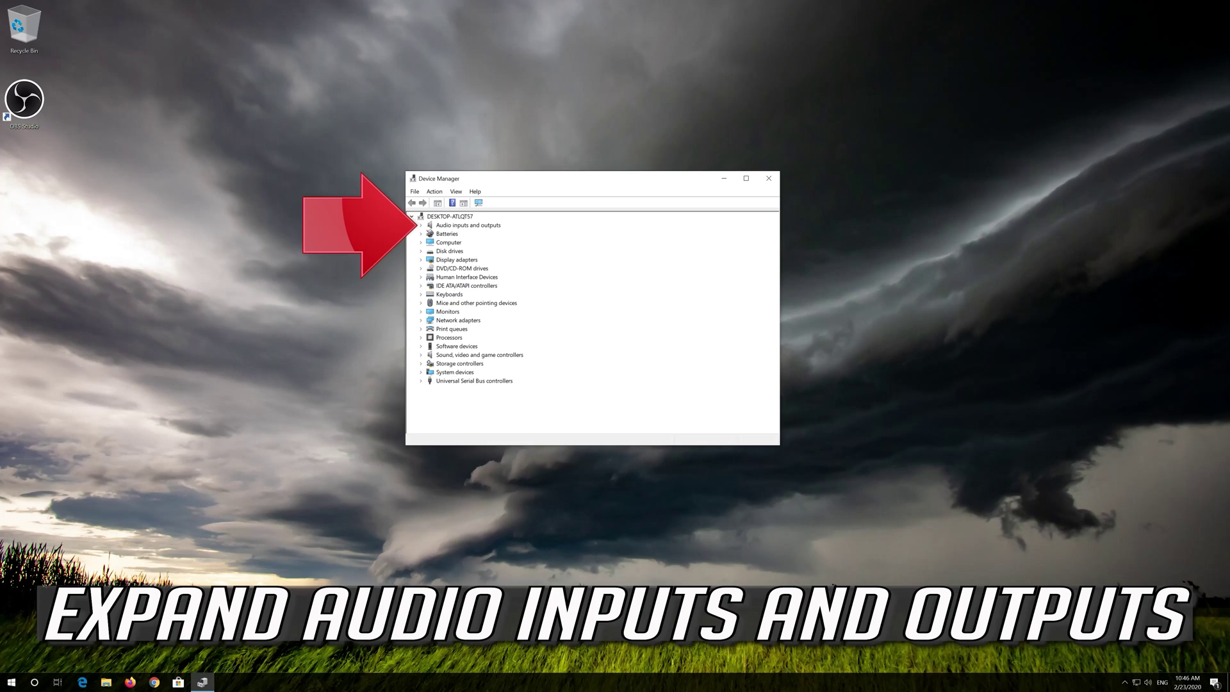
# - Show the driver properties of the Microphone (High Definition Audio Device) under Audio inputs and outputs
pyautogui.click(420, 225)
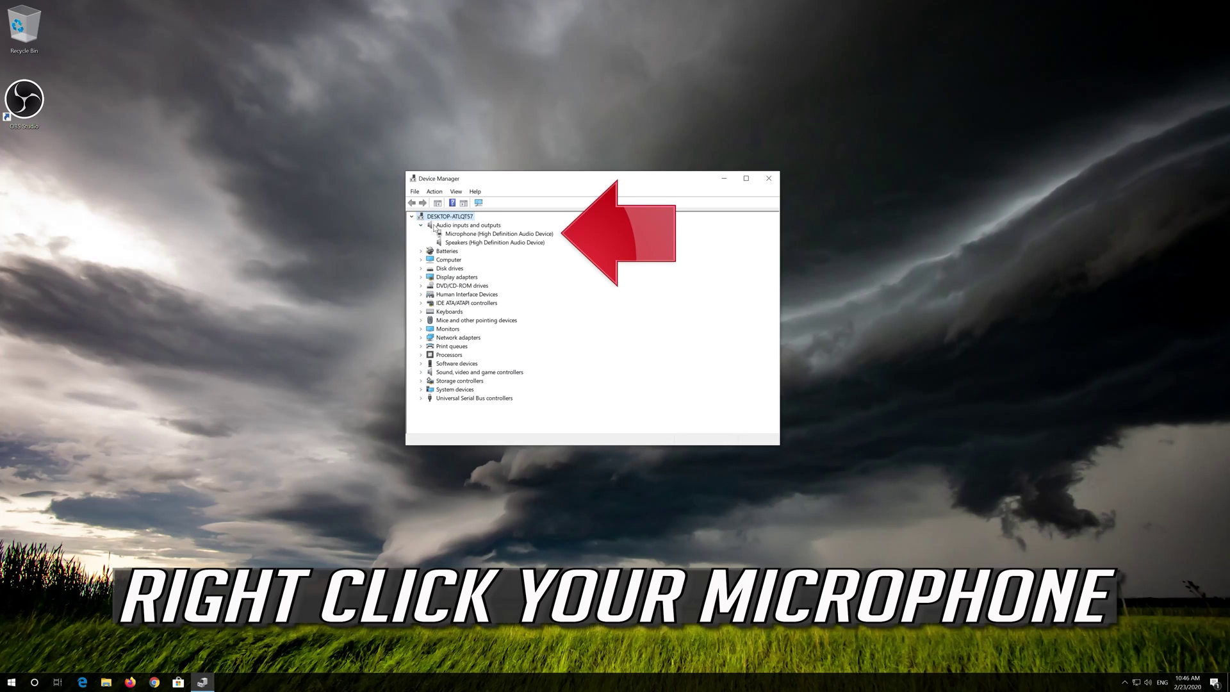
pyautogui.click(441, 235)
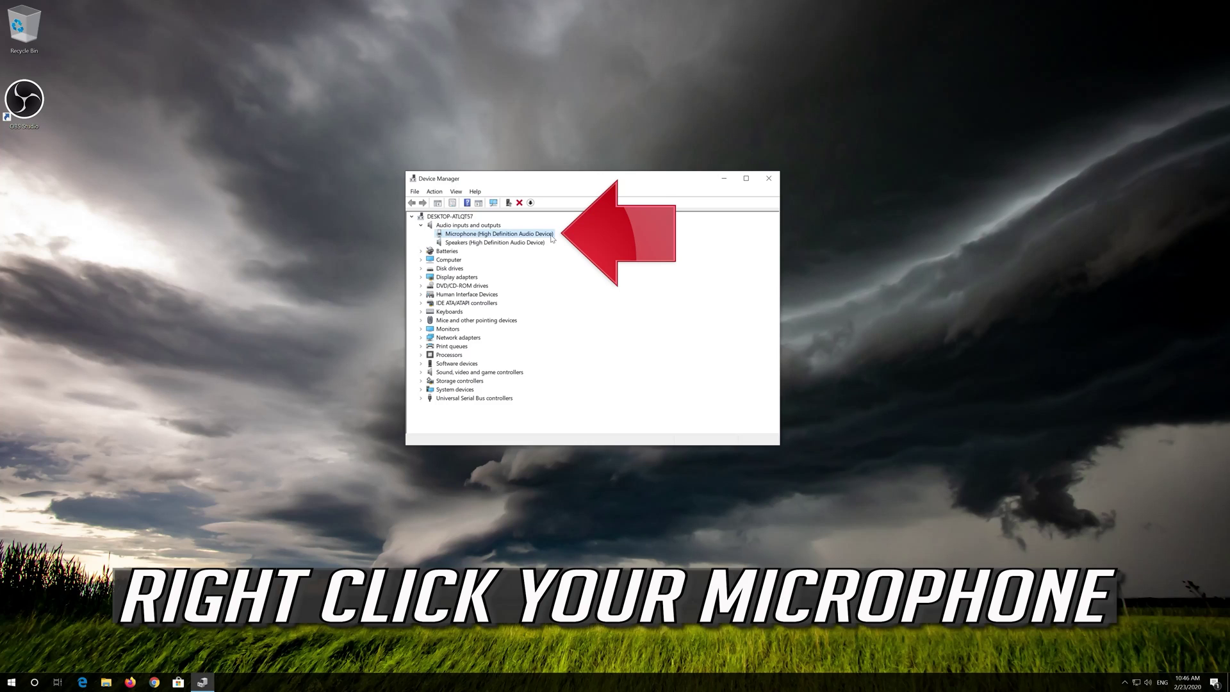
pyautogui.rightClick(512, 238)
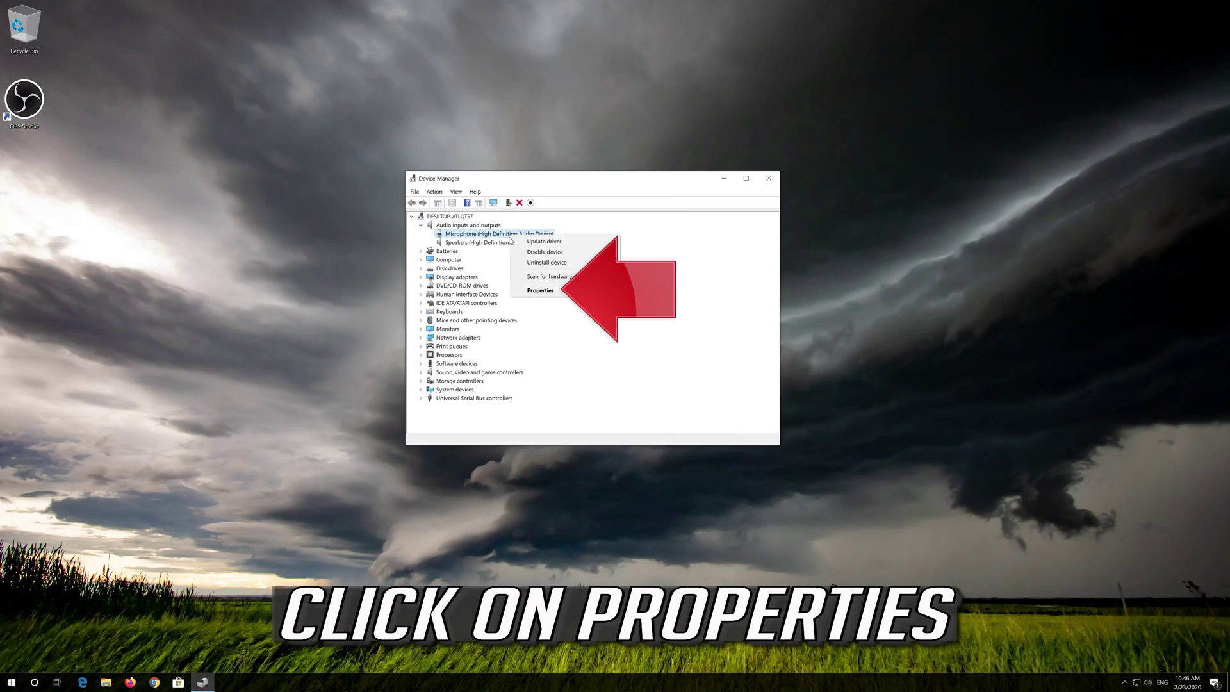
pyautogui.click(573, 291)
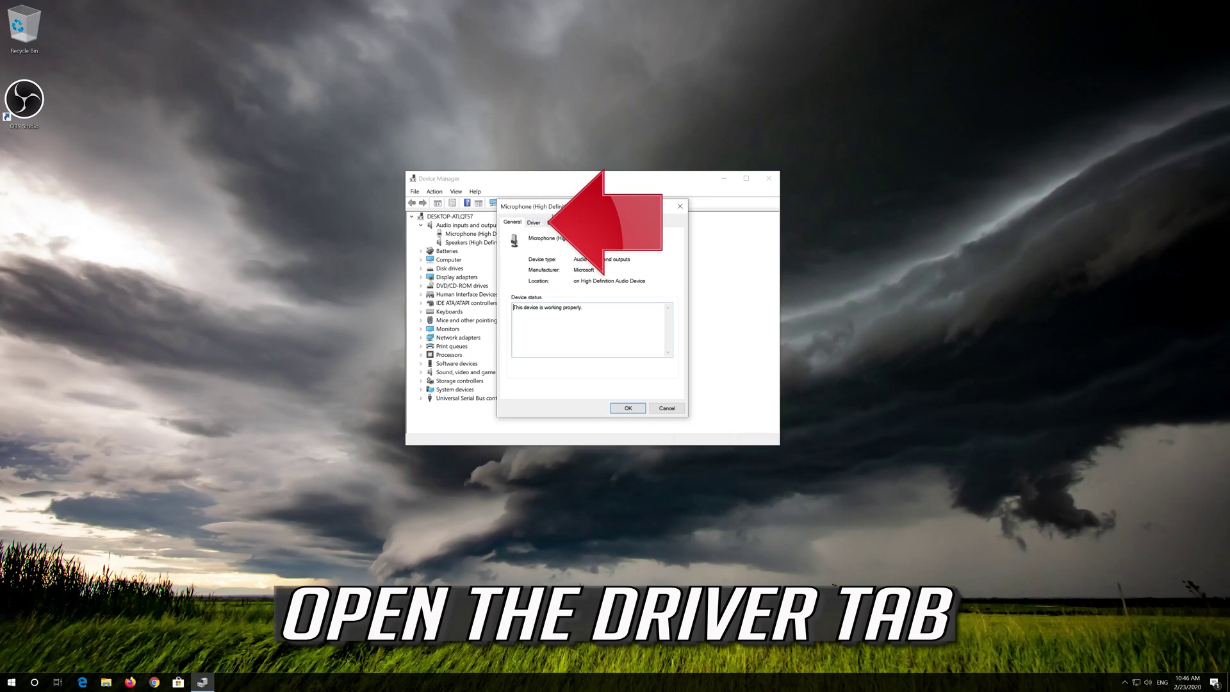
pyautogui.click(533, 223)
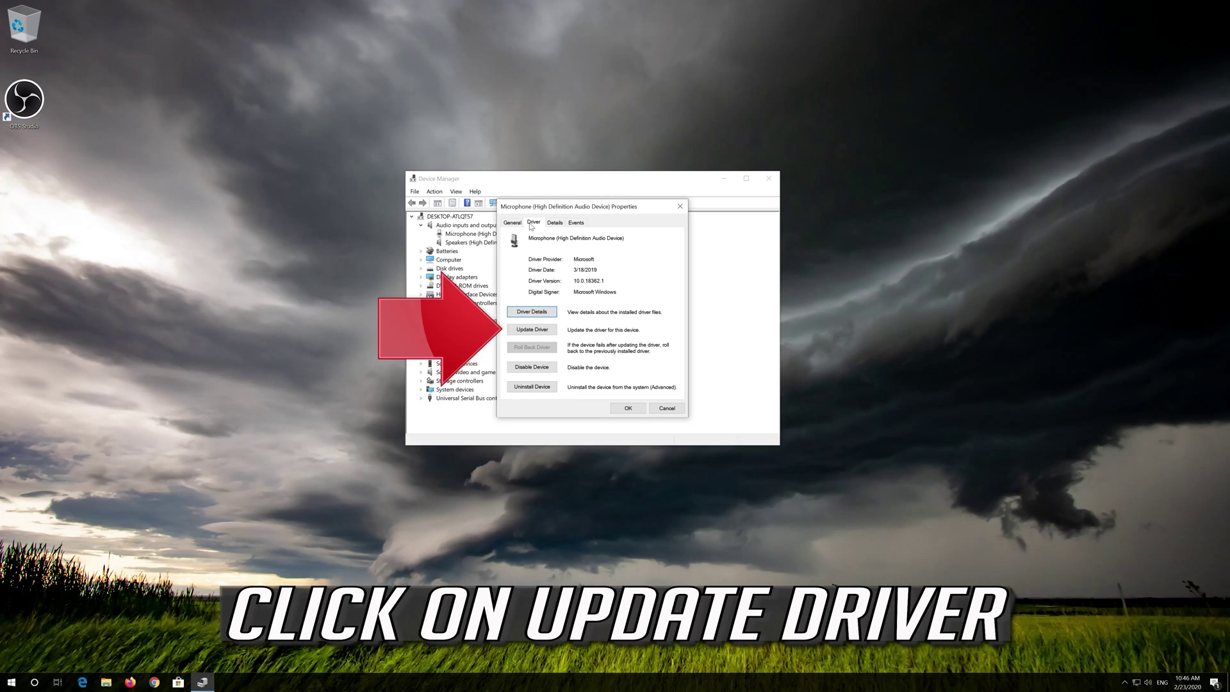
# - Search automatically for updated driver software for the microphone and check for updates on Windows Update as well
pyautogui.click(531, 330)
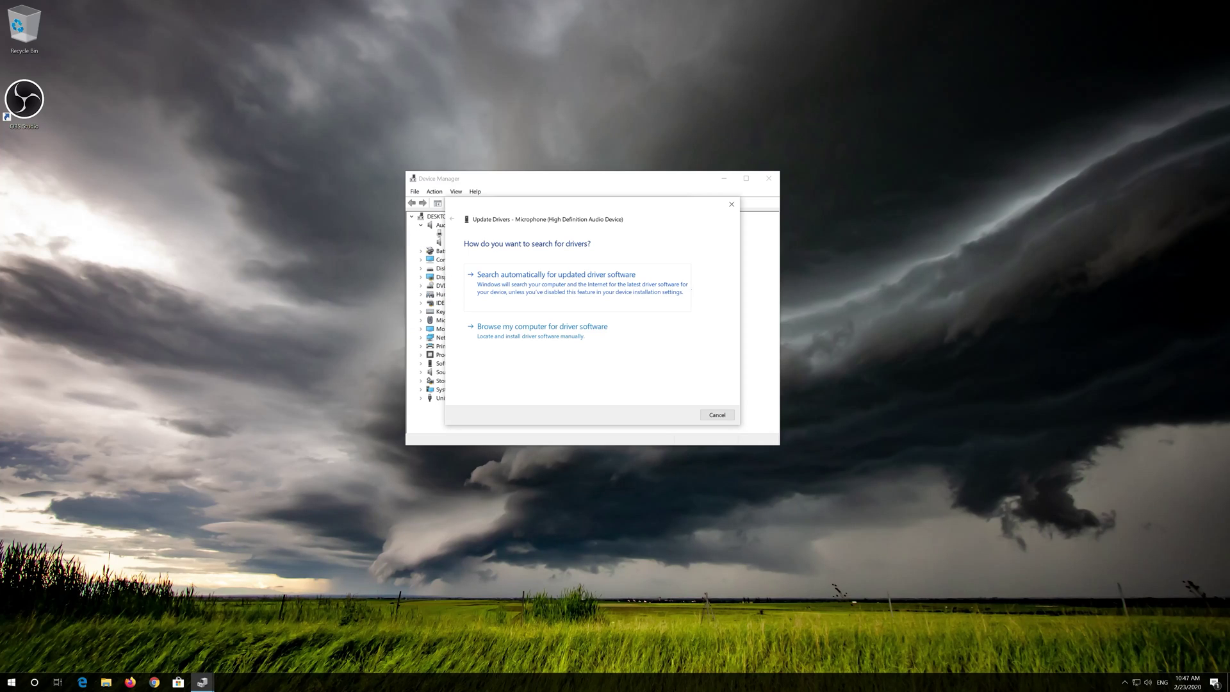
pyautogui.click(506, 287)
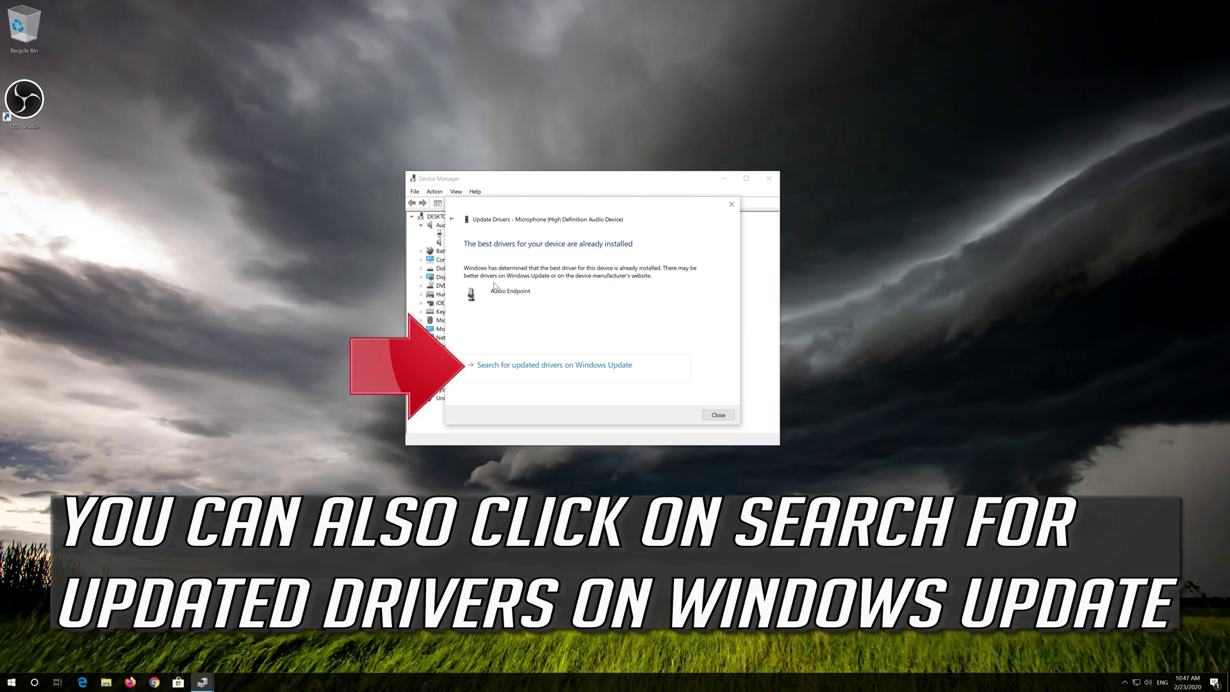
pyautogui.click(513, 365)
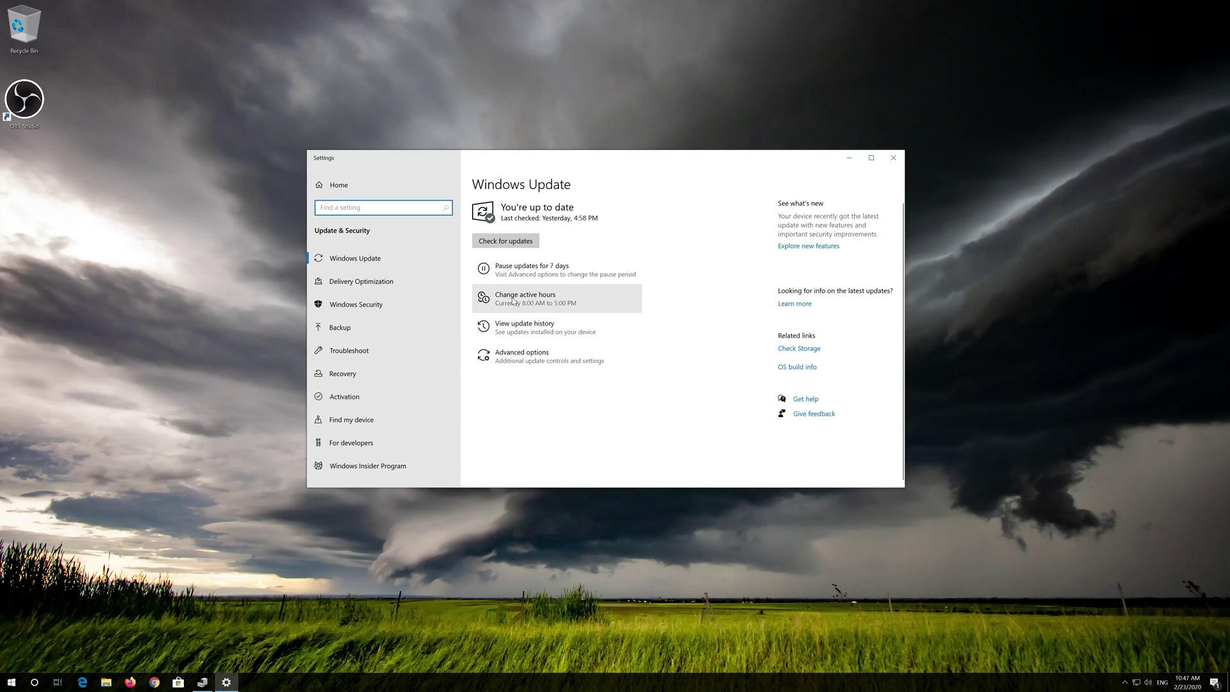
pyautogui.click(515, 243)
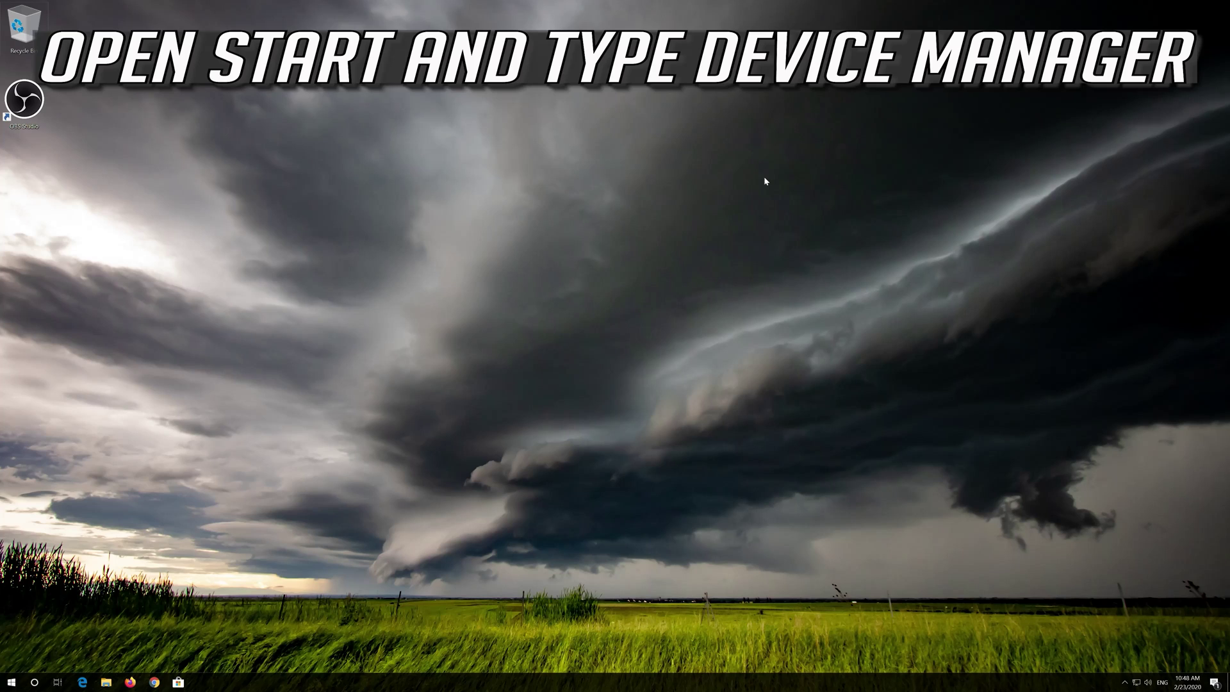
# - Search for "device manager", open Device Manager again and move its window to the middle of the desktop
pyautogui.press('super')
pyautogui.press('Escape')
pyautogui.press('super')
pyautogui.write('device manager')
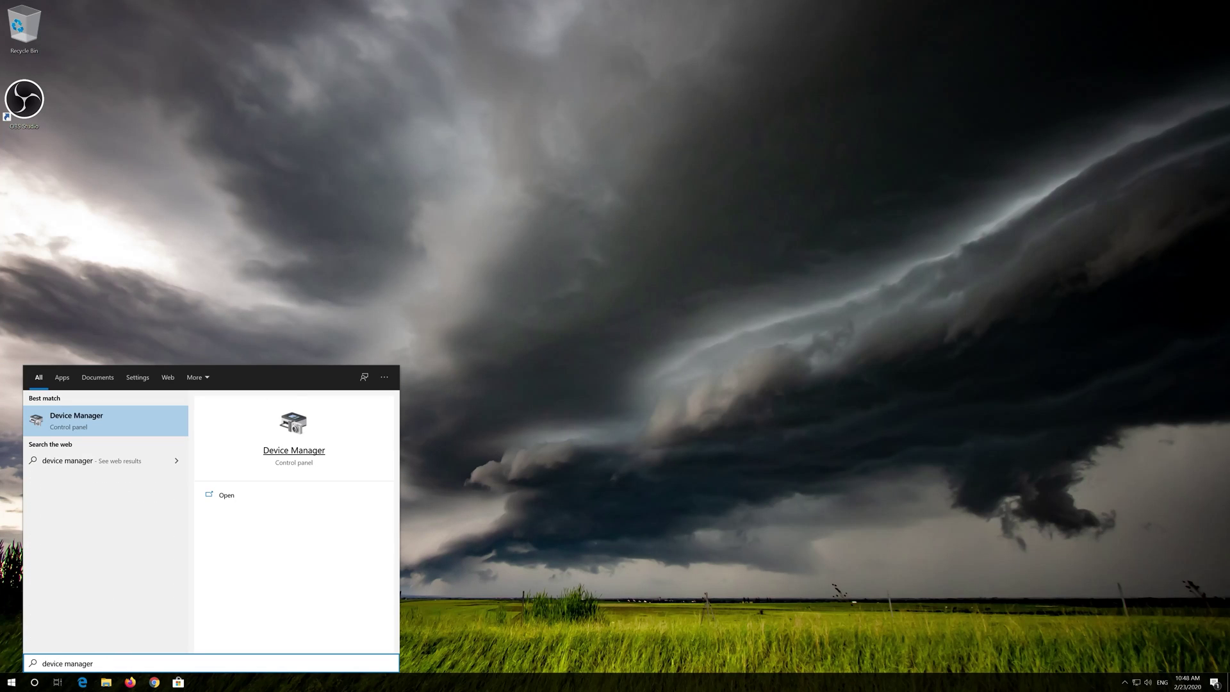
pyautogui.click(96, 420)
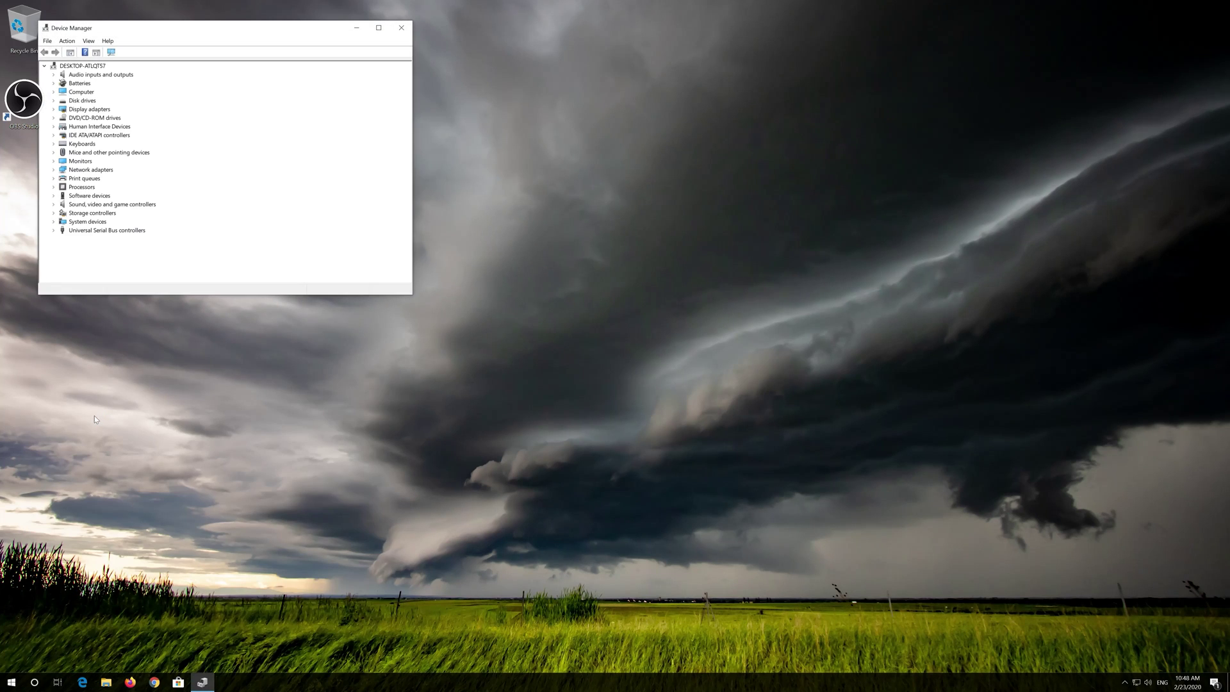
pyautogui.moveTo(215, 33); pyautogui.dragTo(607, 176)
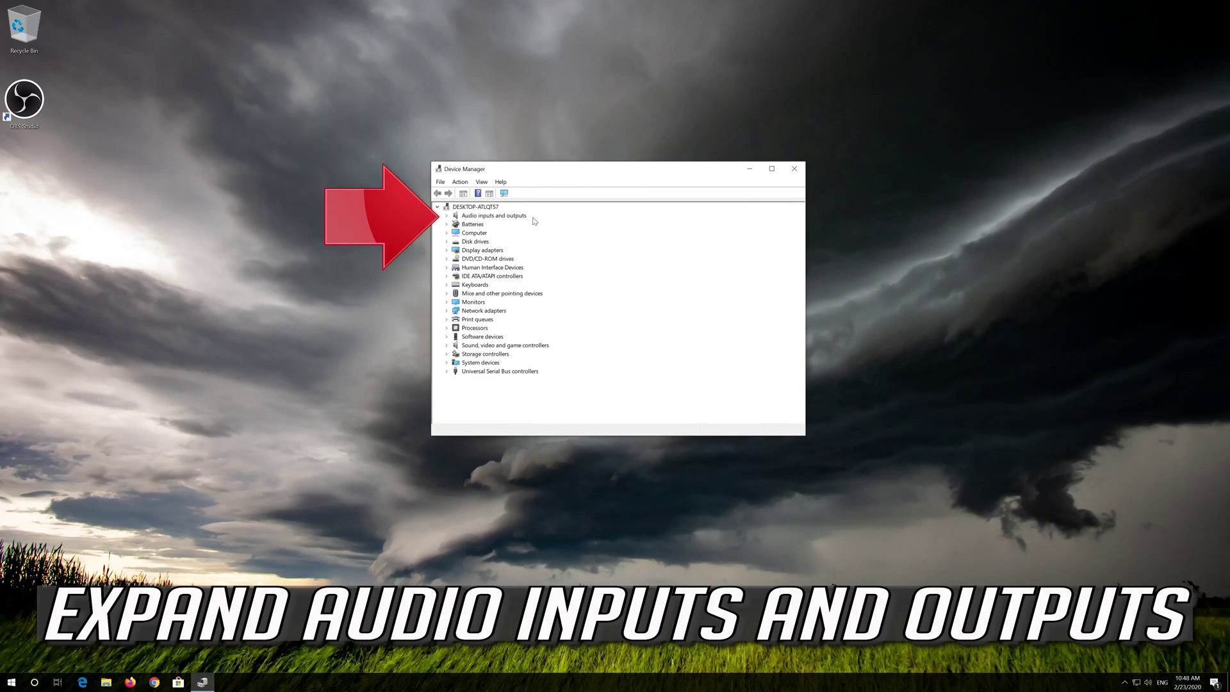
# - Uninstall the Microphone (High Definition Audio Device) under Audio inputs and outputs from its driver properties
pyautogui.click(448, 216)
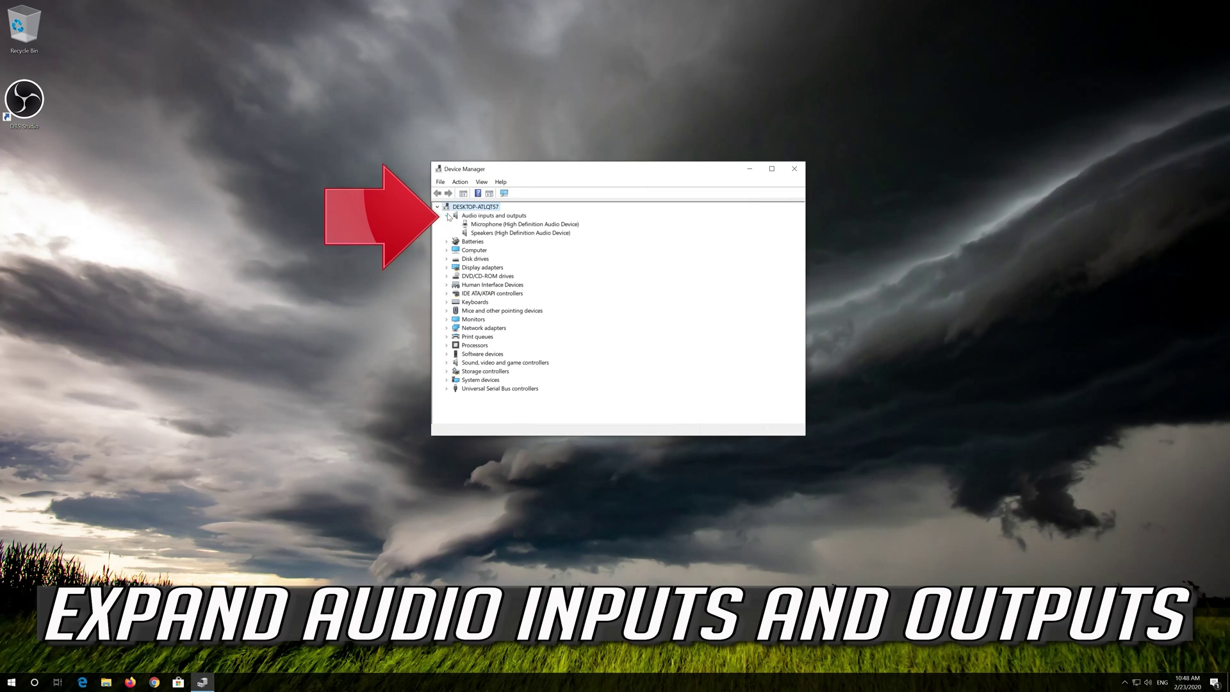
pyautogui.click(489, 226)
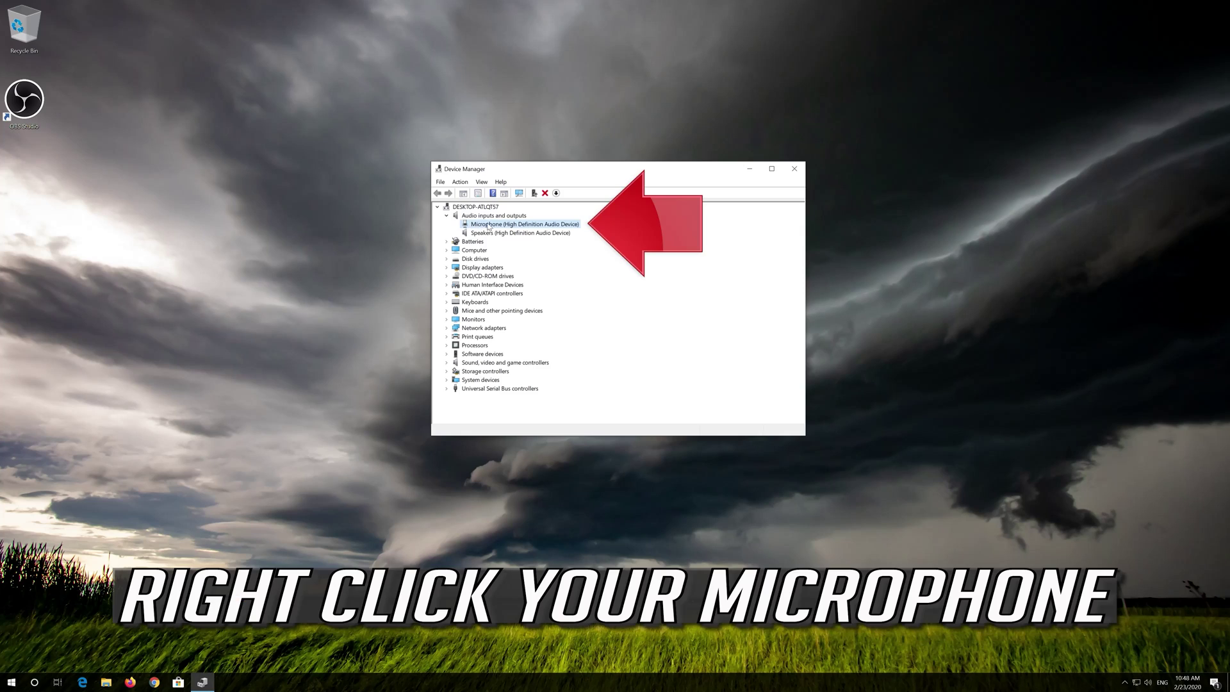
pyautogui.rightClick(538, 227)
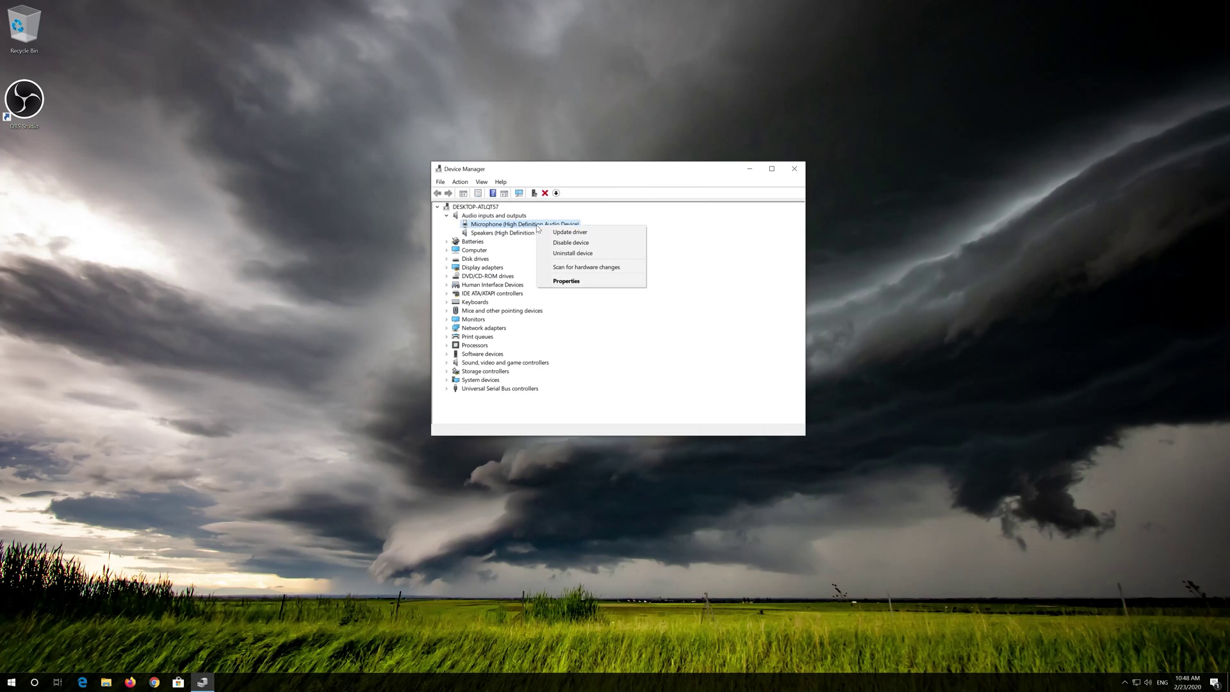
pyautogui.click(595, 283)
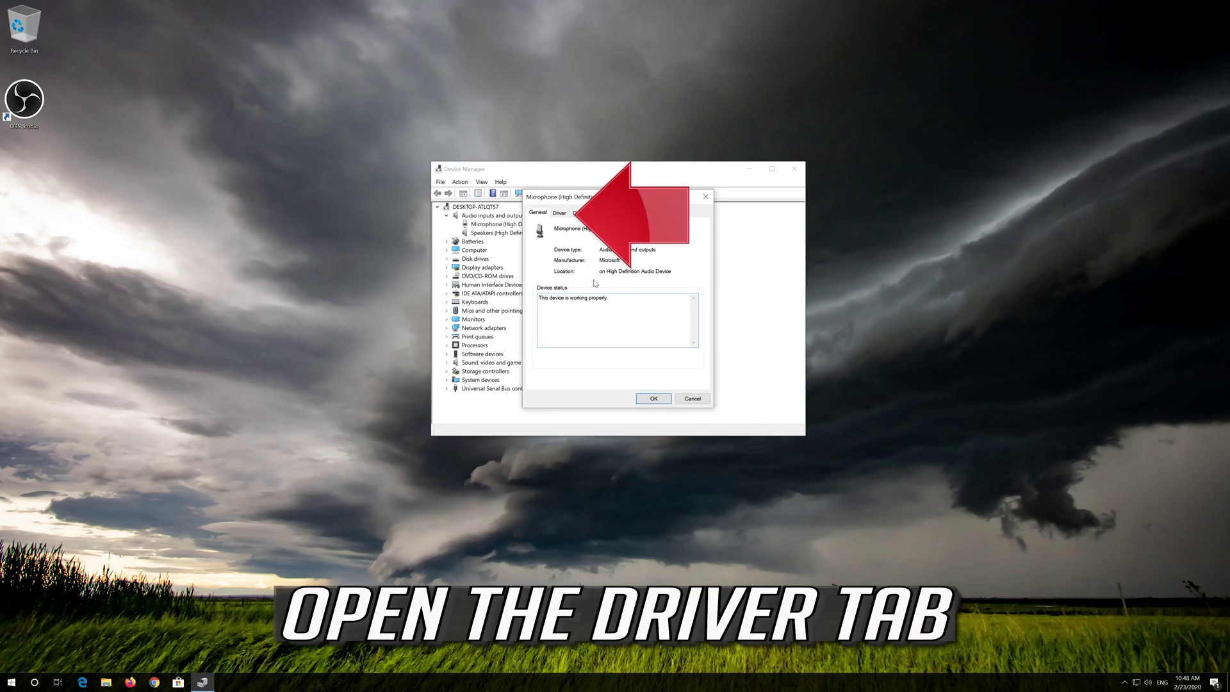
pyautogui.click(560, 212)
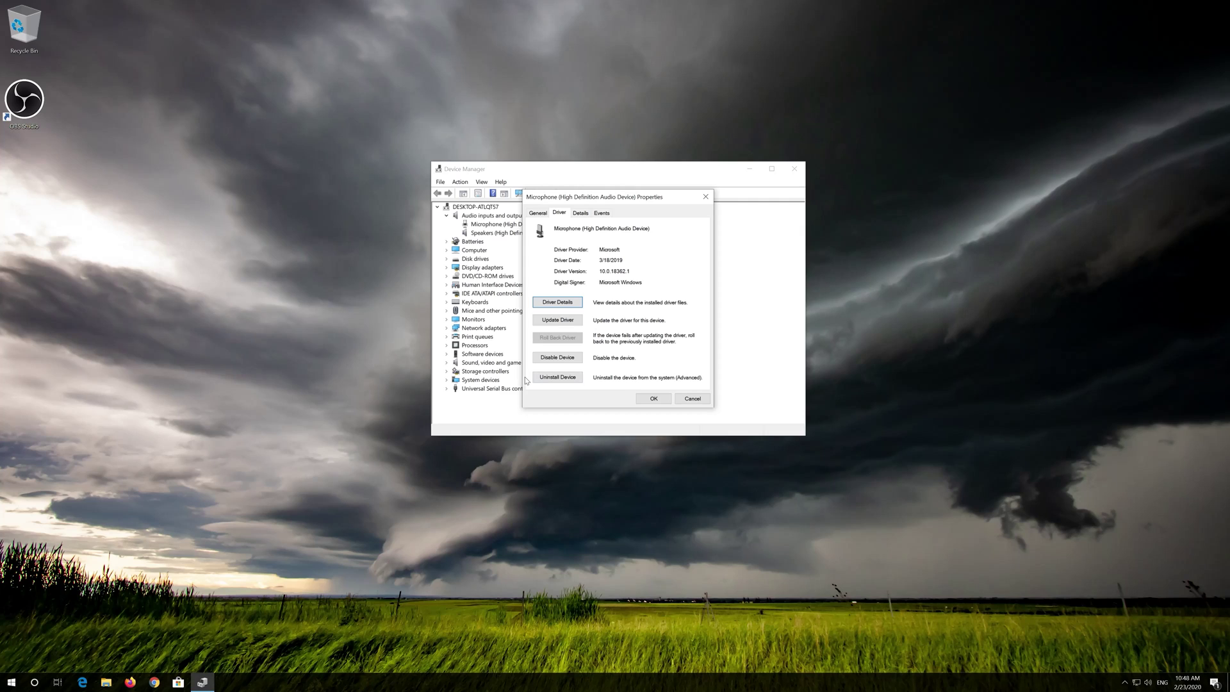
pyautogui.click(550, 379)
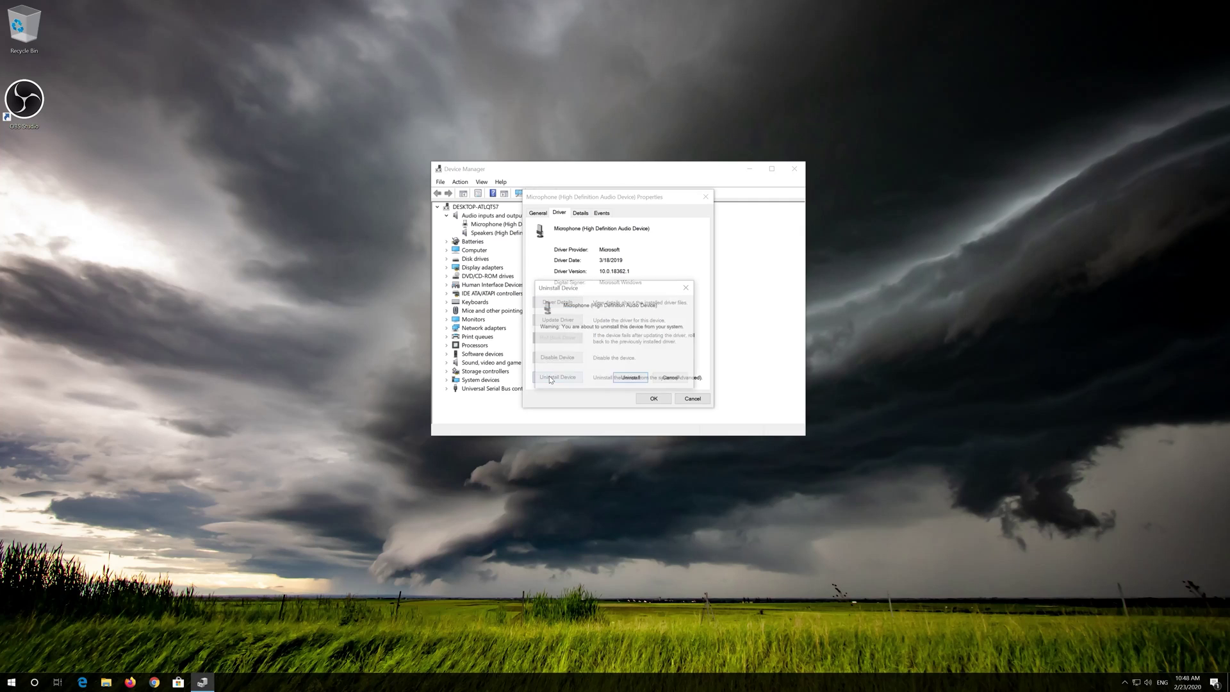
pyautogui.click(631, 380)
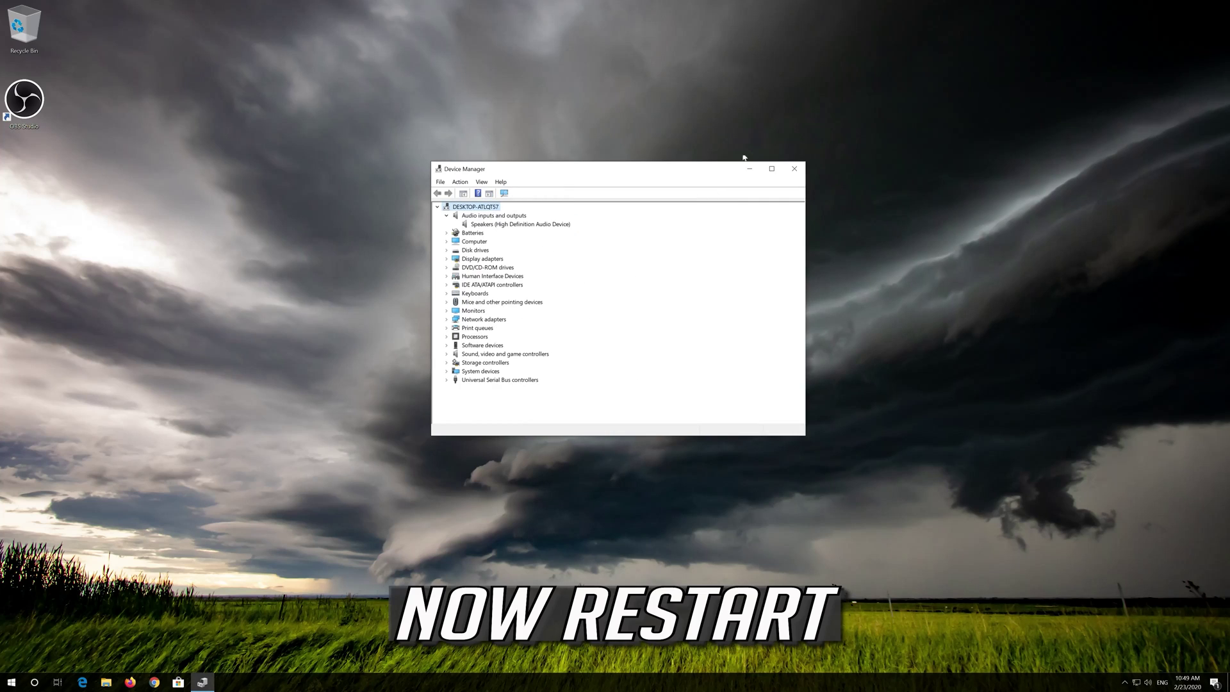
# - Close Device Manager and restart the computer
pyautogui.click(794, 168)
pyautogui.click(11, 682)
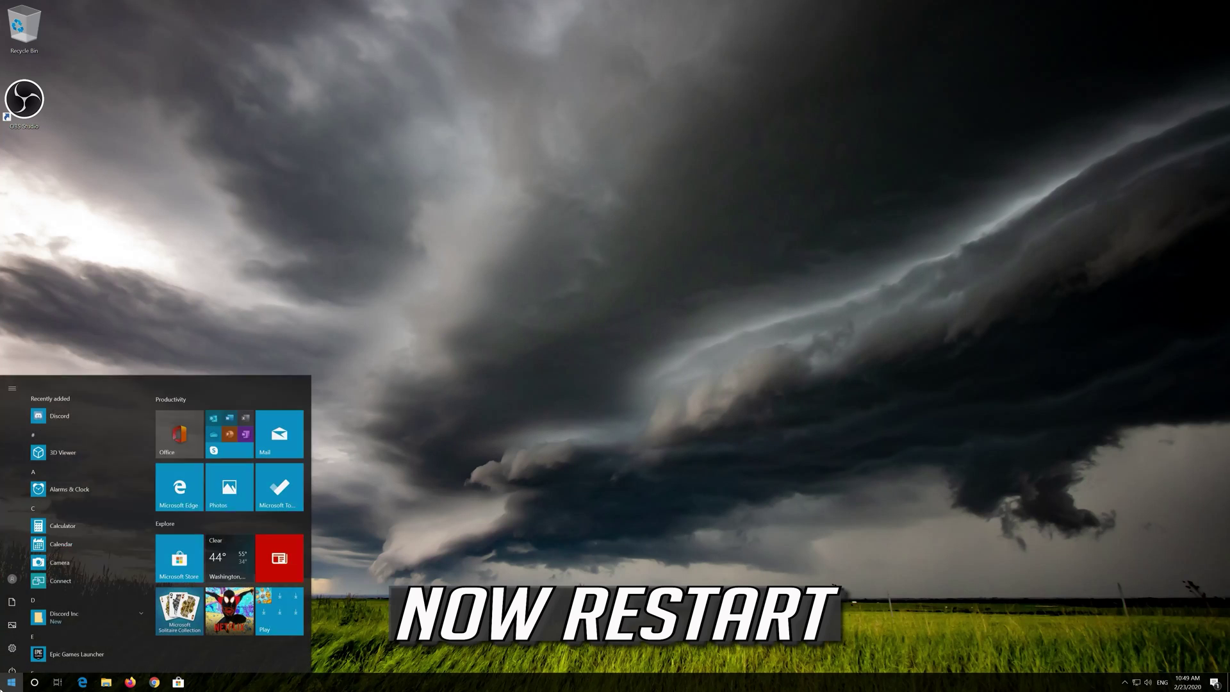